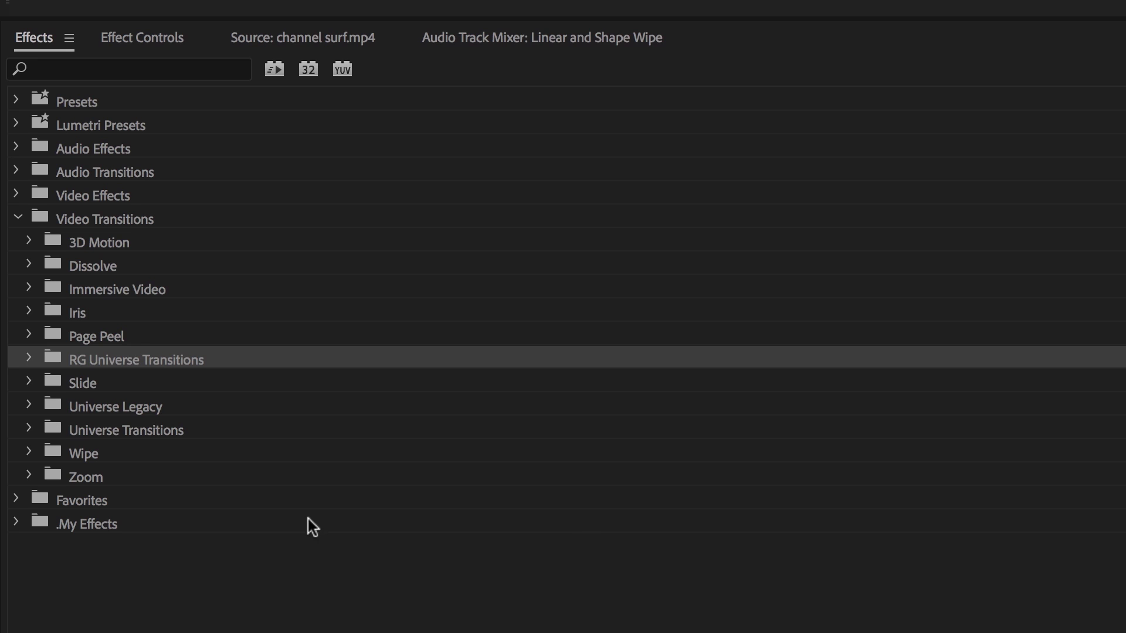
Apply uni.Linear Wipe from RG Universe Transitions to the cut between the bridge and surfers clips.
{"action": "left_click", "coordinate": [28, 359]}
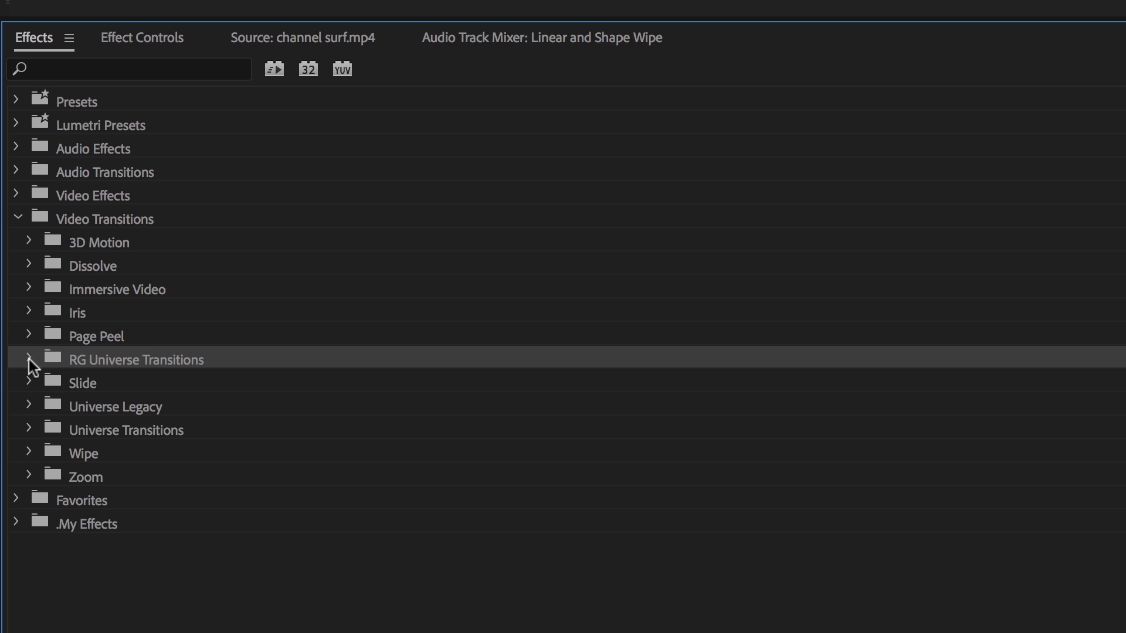
{"action": "left_click", "coordinate": [30, 360]}
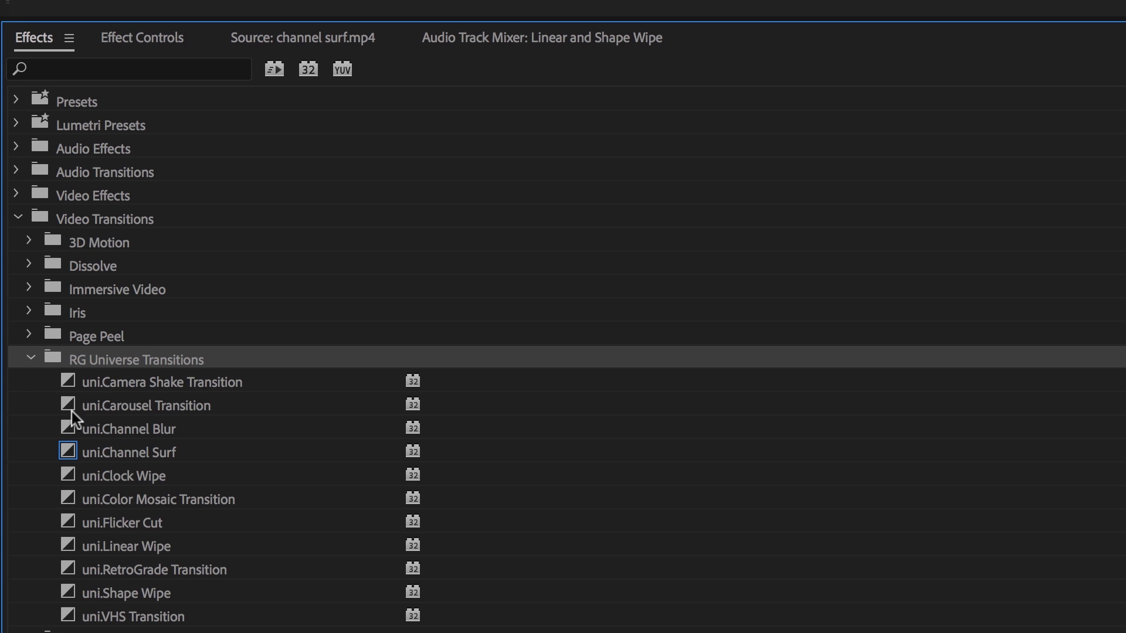
{"action": "left_click_drag", "start_coordinate": [80, 546], "coordinate": [254, 500]}
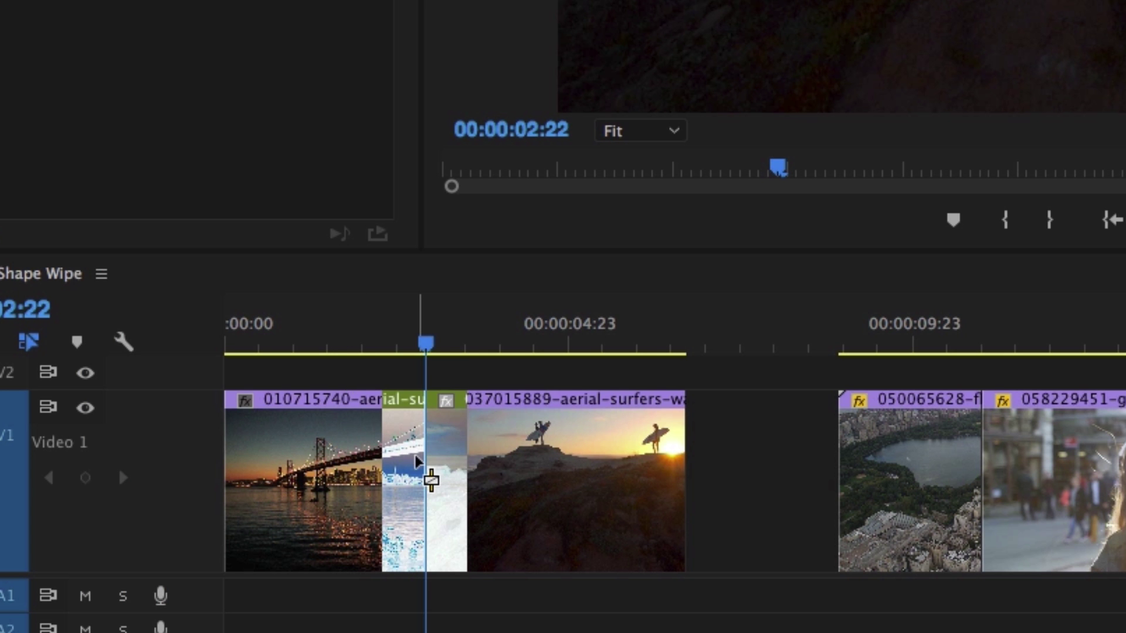
Play the new Linear Wipe transition from just before the cut.
{"action": "left_click_drag", "start_coordinate": [427, 319], "coordinate": [354, 337]}
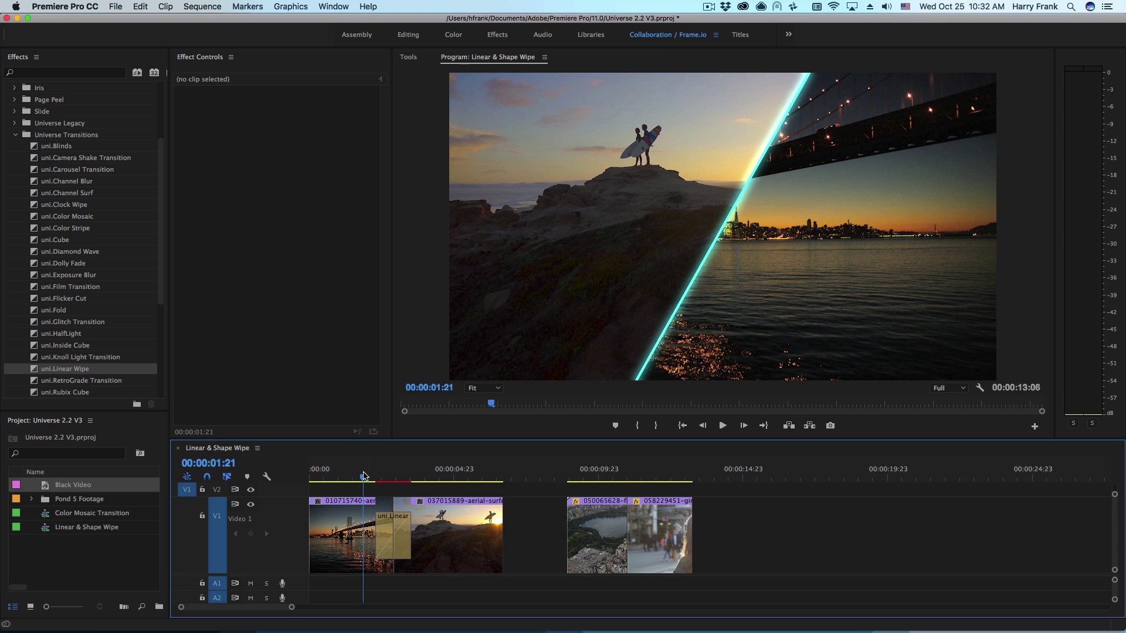
{"action": "key", "text": "space"}
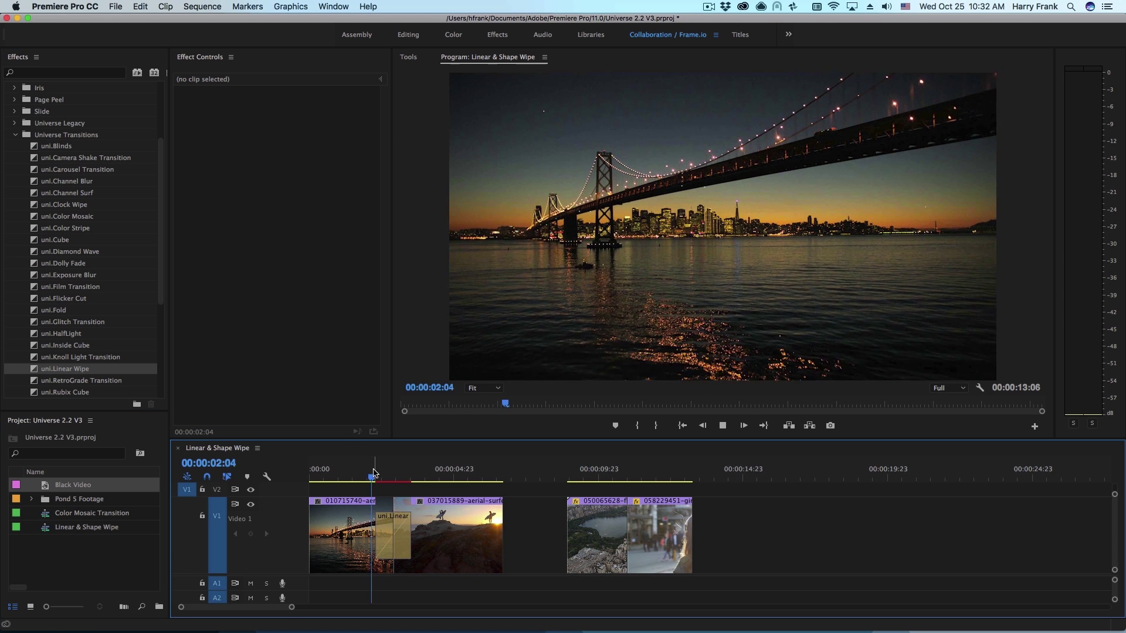
{"action": "key", "text": "space"}
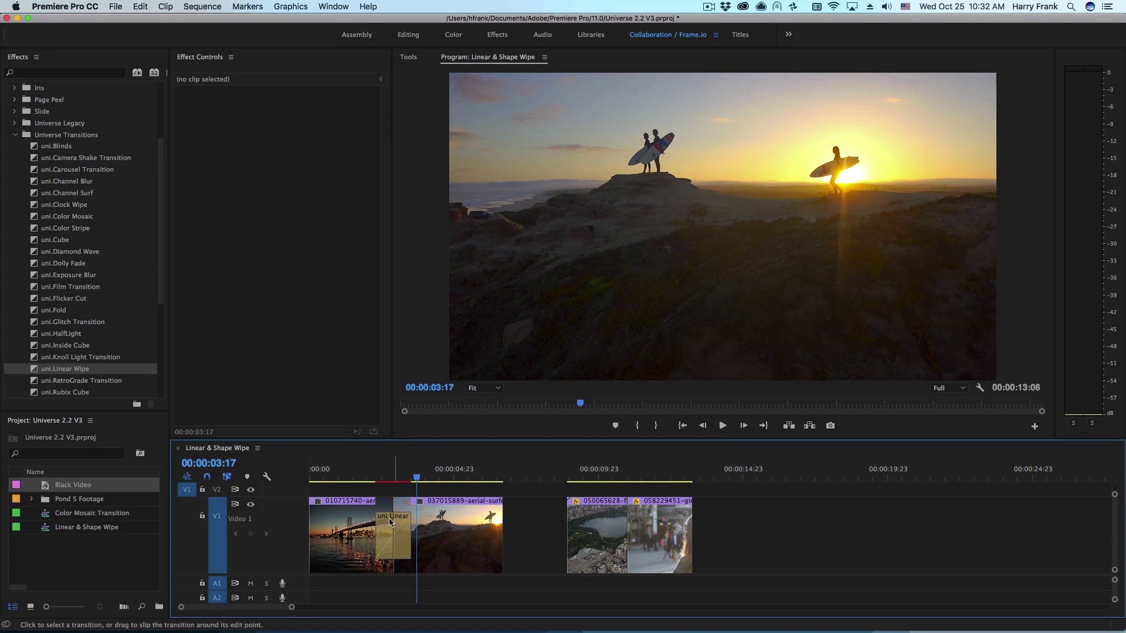
Select the uni.Linear Wipe transition and scroll through its preset gallery without applying any.
{"action": "left_click", "coordinate": [392, 523]}
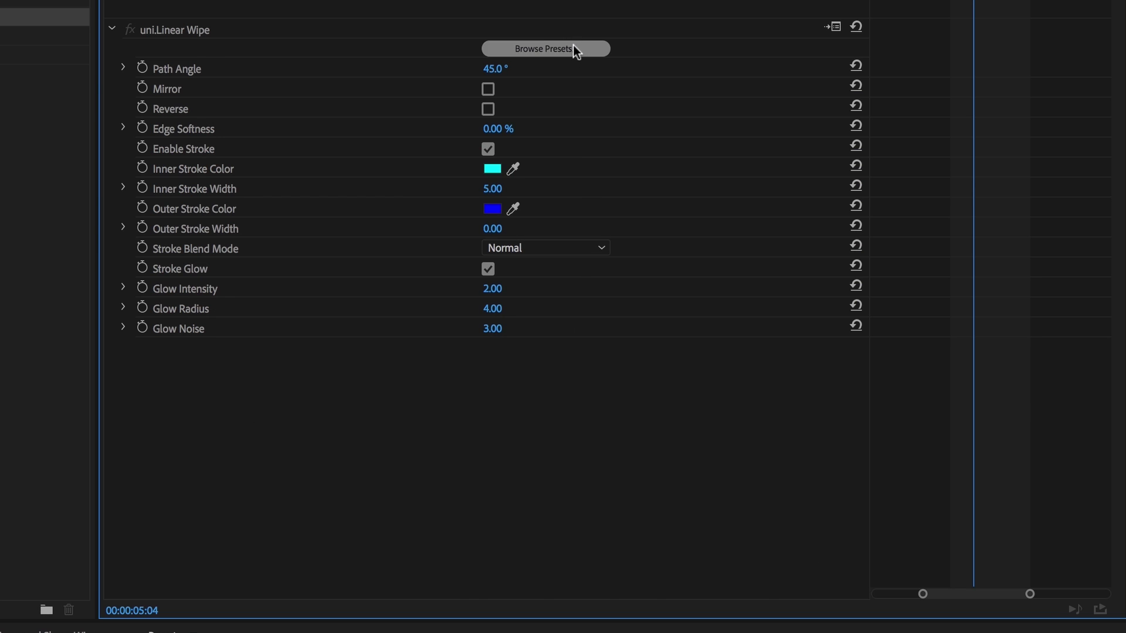
{"action": "left_click", "coordinate": [573, 47]}
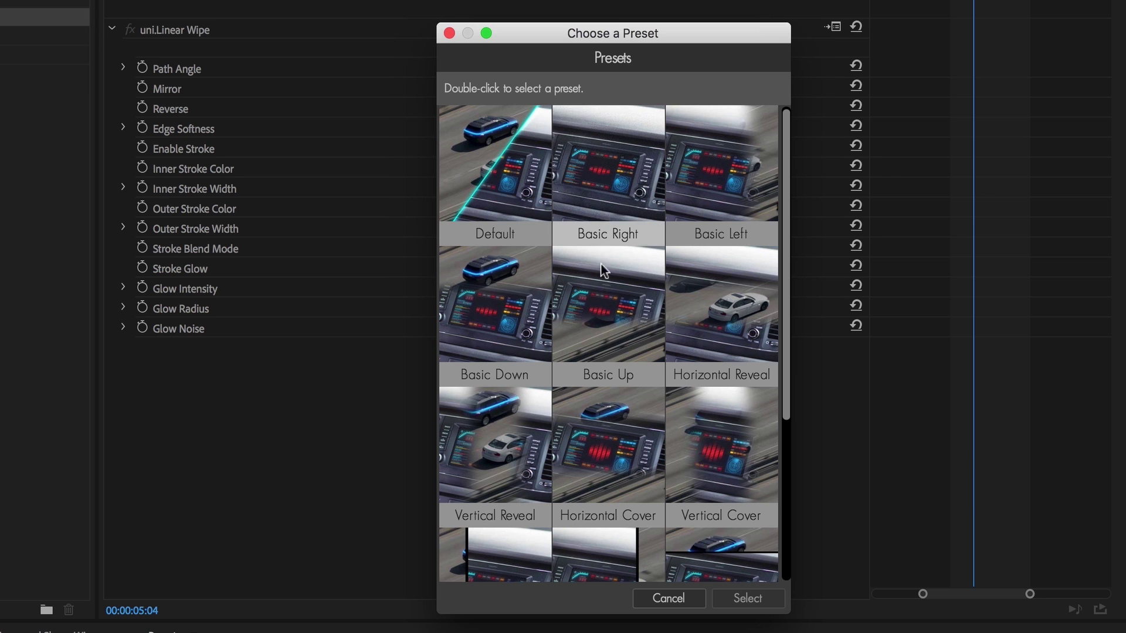
{"action": "scroll", "coordinate": [607, 329], "scroll_direction": "down", "scroll_amount": 3}
{"action": "scroll", "coordinate": [604, 334], "scroll_direction": "down", "scroll_amount": 3}
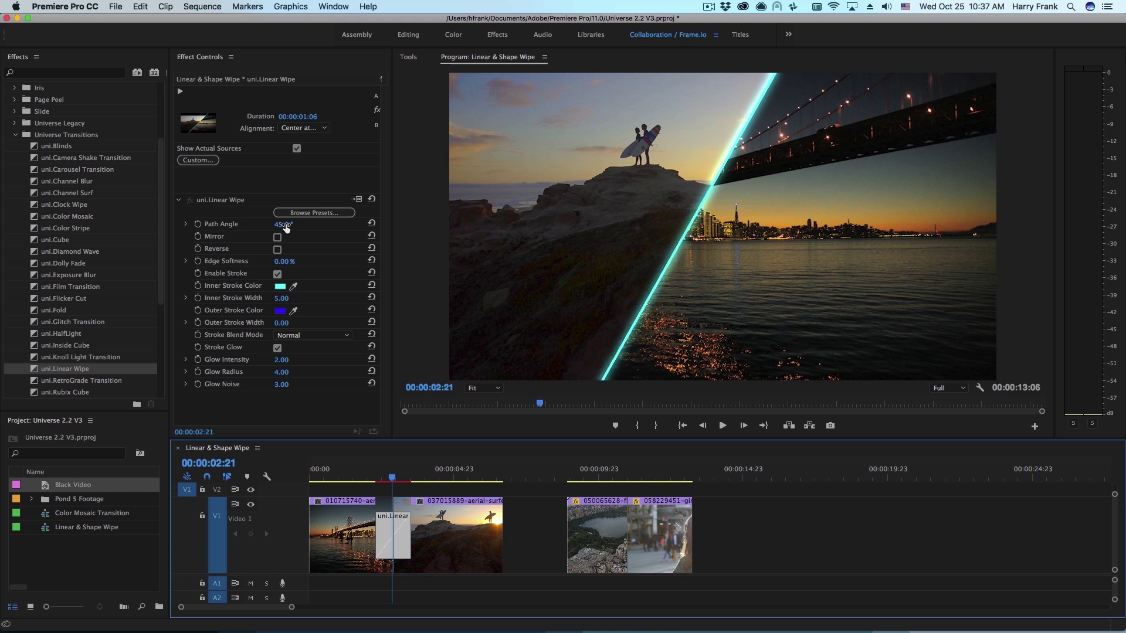
Tilt the Linear Wipe path angle to 57.2°, enable Mirror, and preview the double edge.
{"action": "left_click_drag", "start_coordinate": [286, 228], "coordinate": [267, 241]}
{"action": "left_click", "coordinate": [277, 237]}
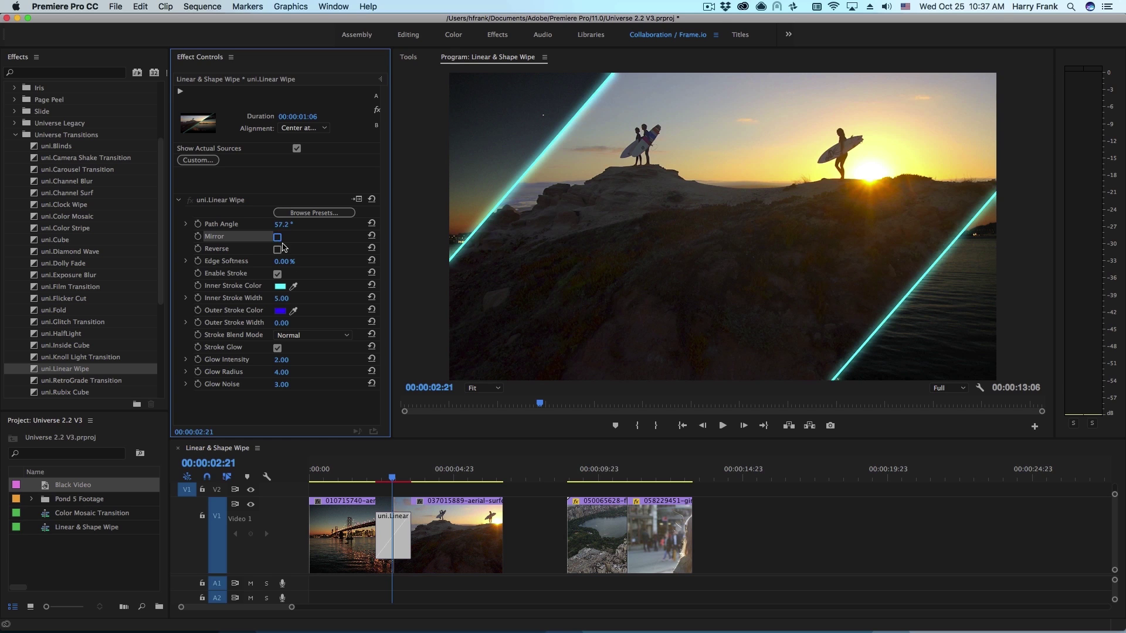
{"action": "left_click", "coordinate": [372, 474]}
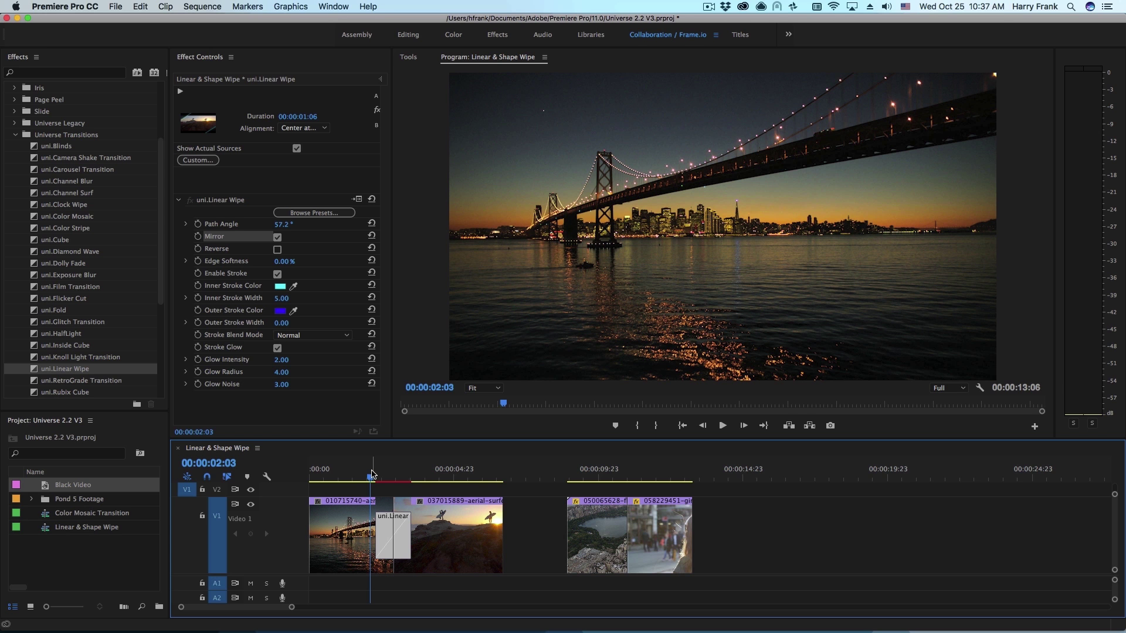
{"action": "left_click_drag", "start_coordinate": [371, 474], "coordinate": [382, 495]}
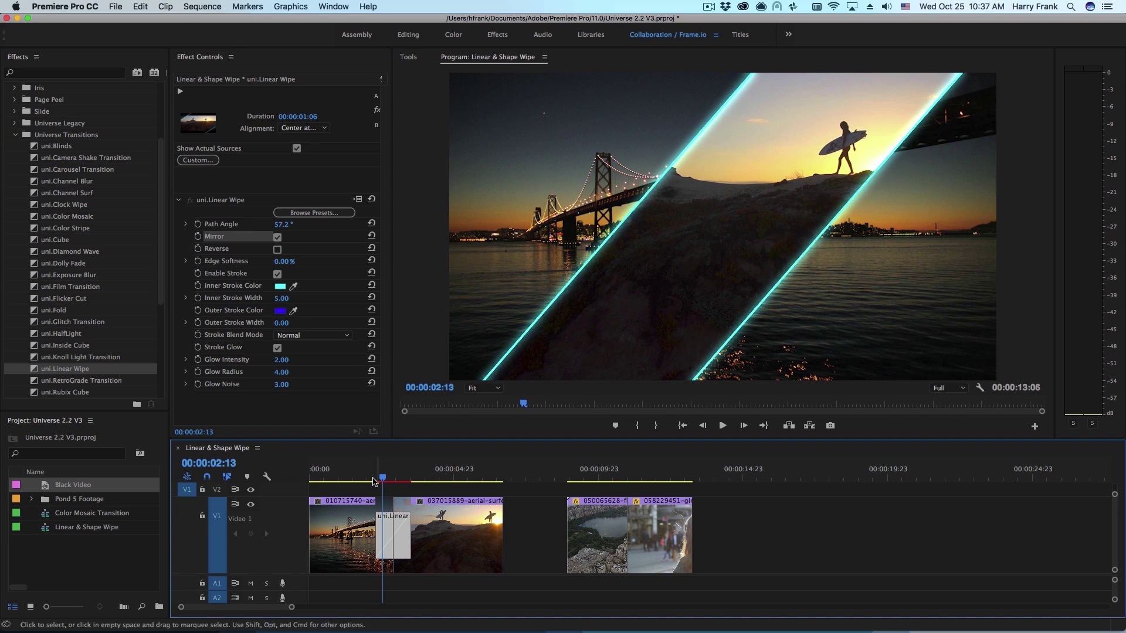
Enable Reverse on the wipe and preview the reversed mirrored band.
{"action": "left_click", "coordinate": [277, 250]}
{"action": "left_click", "coordinate": [384, 479]}
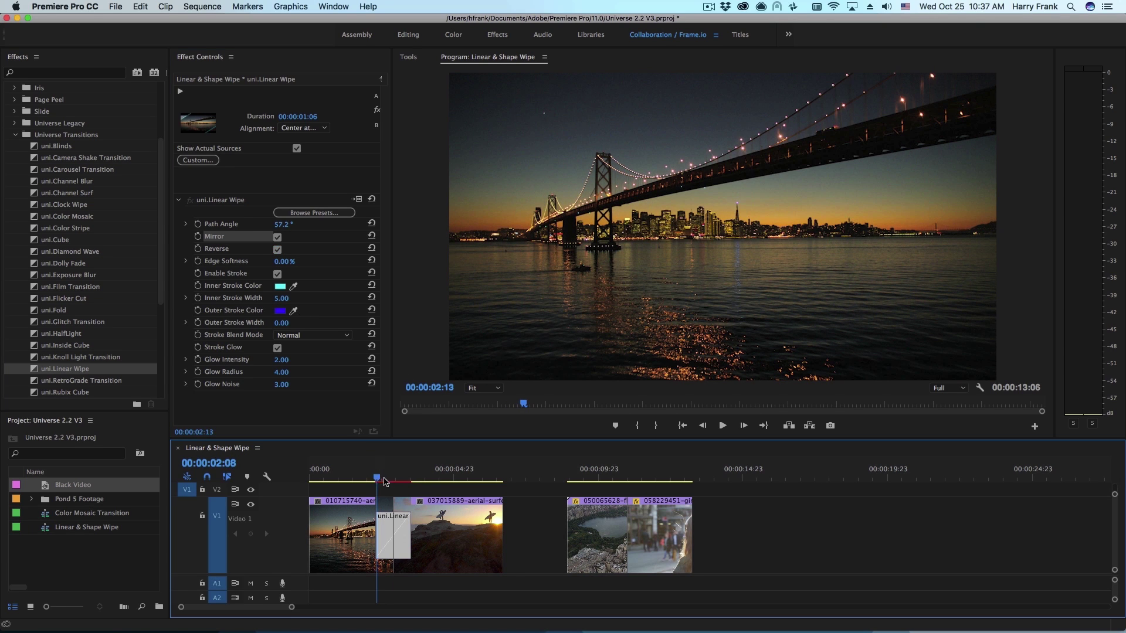
{"action": "left_click_drag", "start_coordinate": [384, 480], "coordinate": [409, 493]}
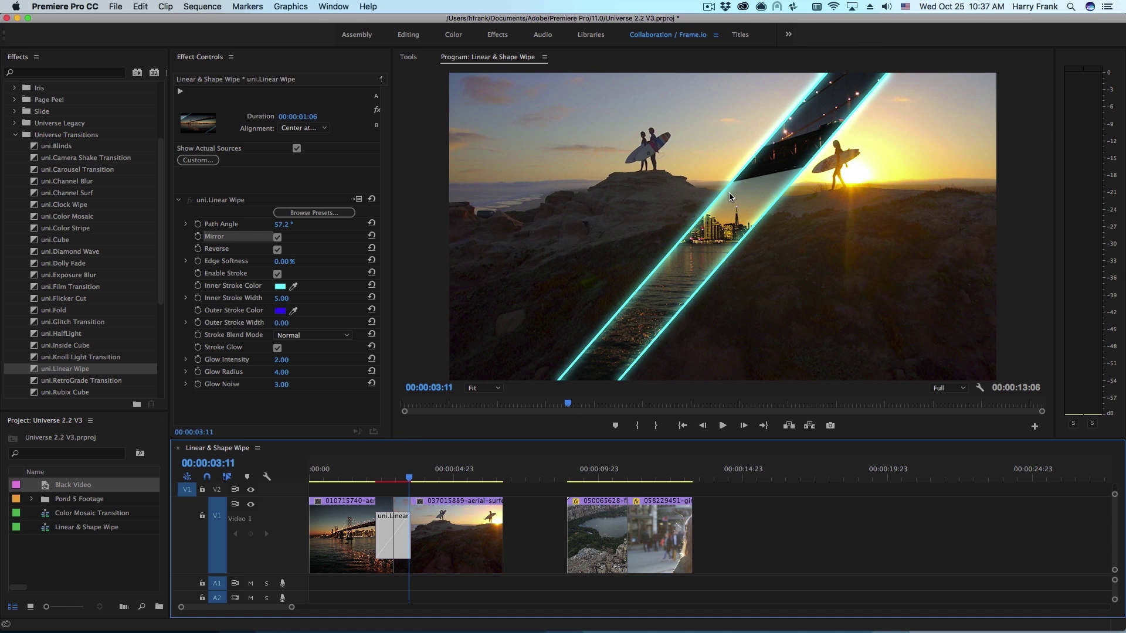
Reset the Linear Wipe to its default 45° angle with Mirror and Reverse off.
{"action": "left_click", "coordinate": [372, 199]}
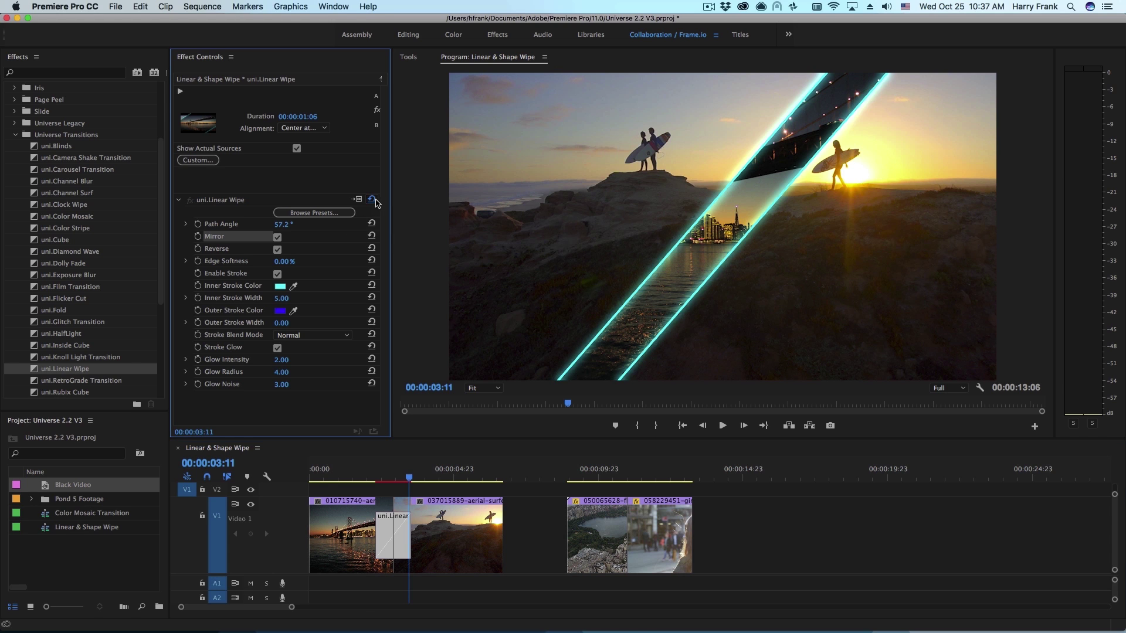
{"action": "left_click", "coordinate": [395, 481]}
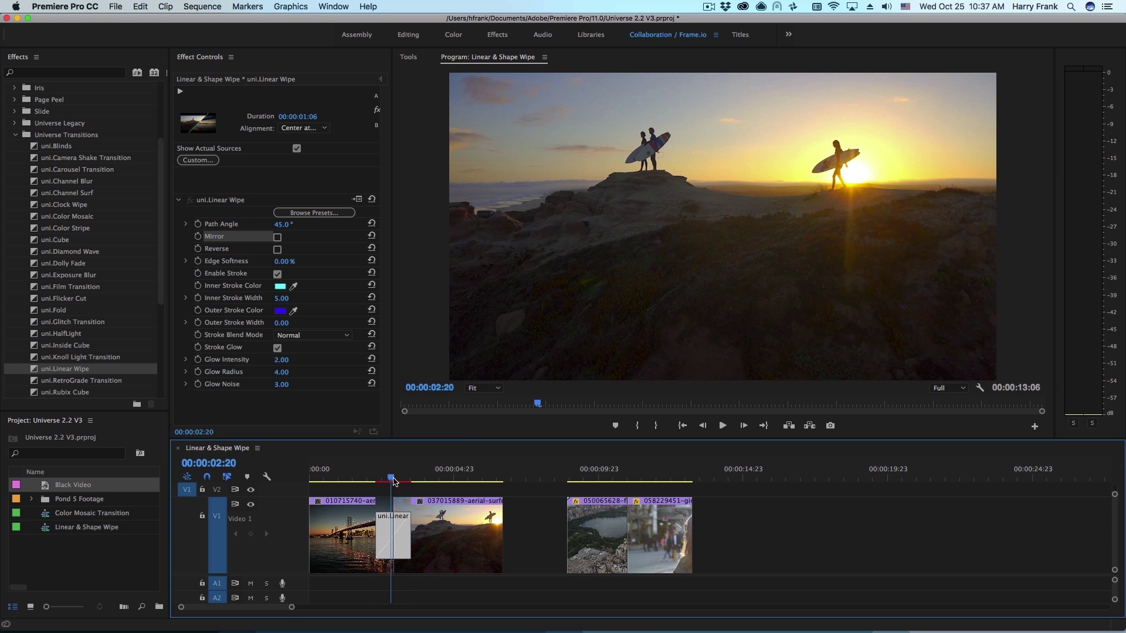
{"action": "left_click", "coordinate": [262, 276]}
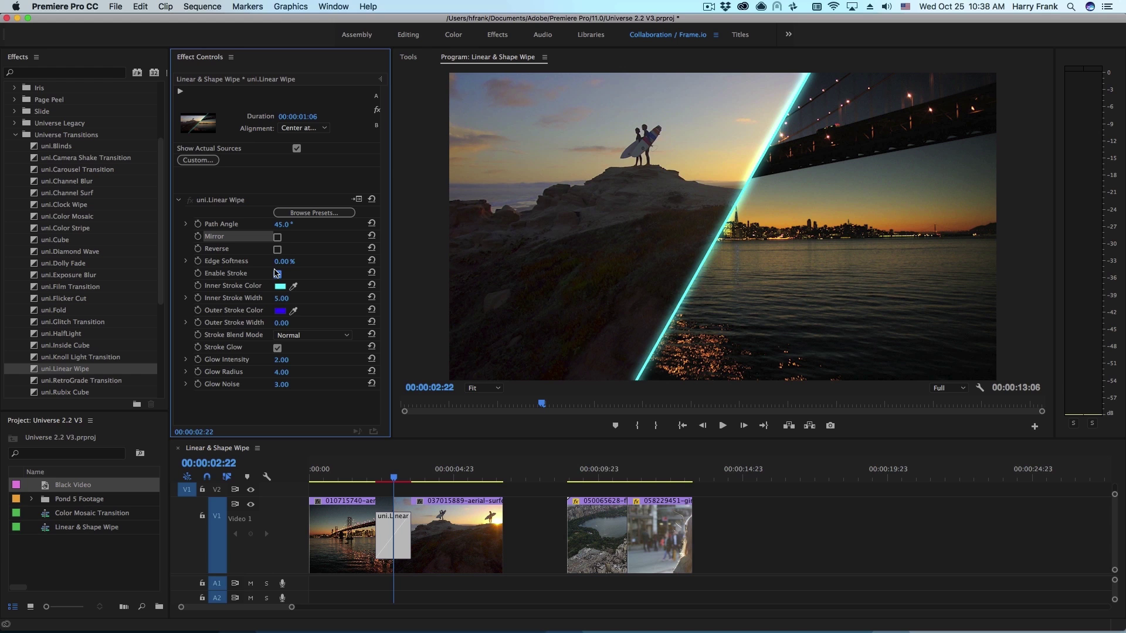
Soften the wipe edge to 24.30% with the stroke off, then re-enable the glowing stroke.
{"action": "left_click", "coordinate": [278, 275]}
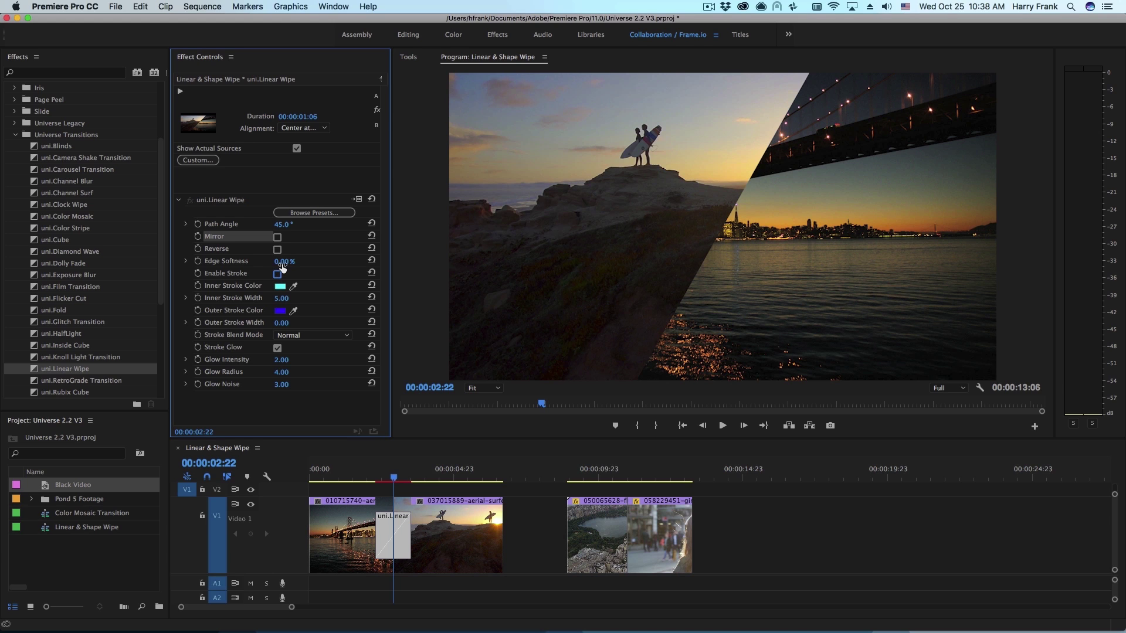
{"action": "left_click_drag", "start_coordinate": [284, 262], "coordinate": [370, 433]}
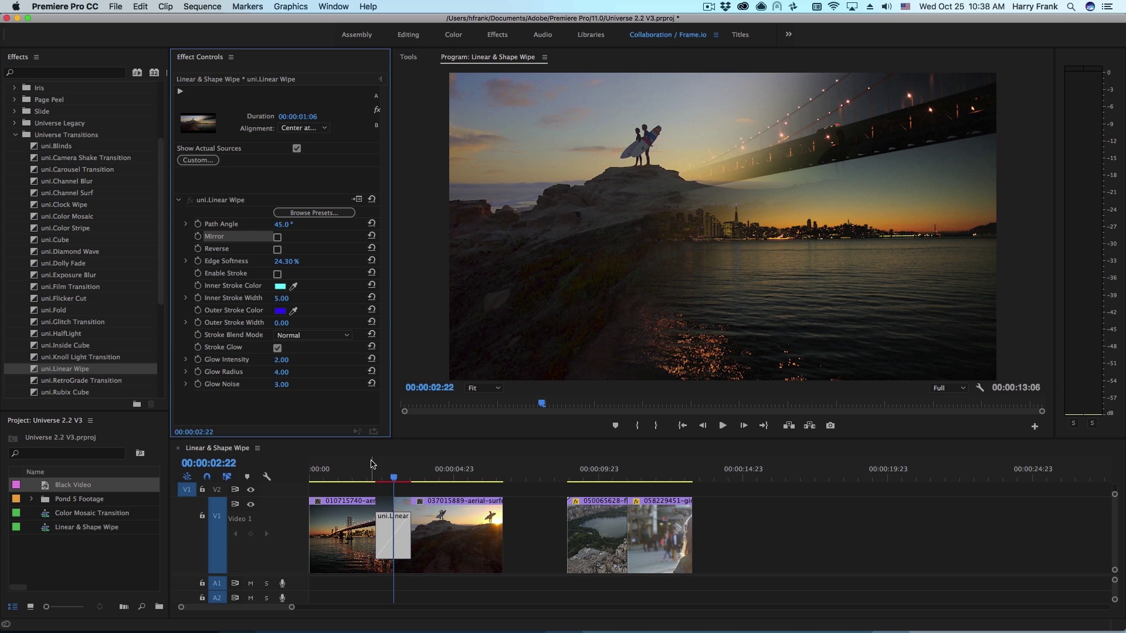
{"action": "mouse_move", "coordinate": [376, 478]}
{"action": "left_mouse_down"}
{"action": "mouse_move", "coordinate": [403, 484]}
{"action": "mouse_move", "coordinate": [390, 480]}
{"action": "left_mouse_up"}
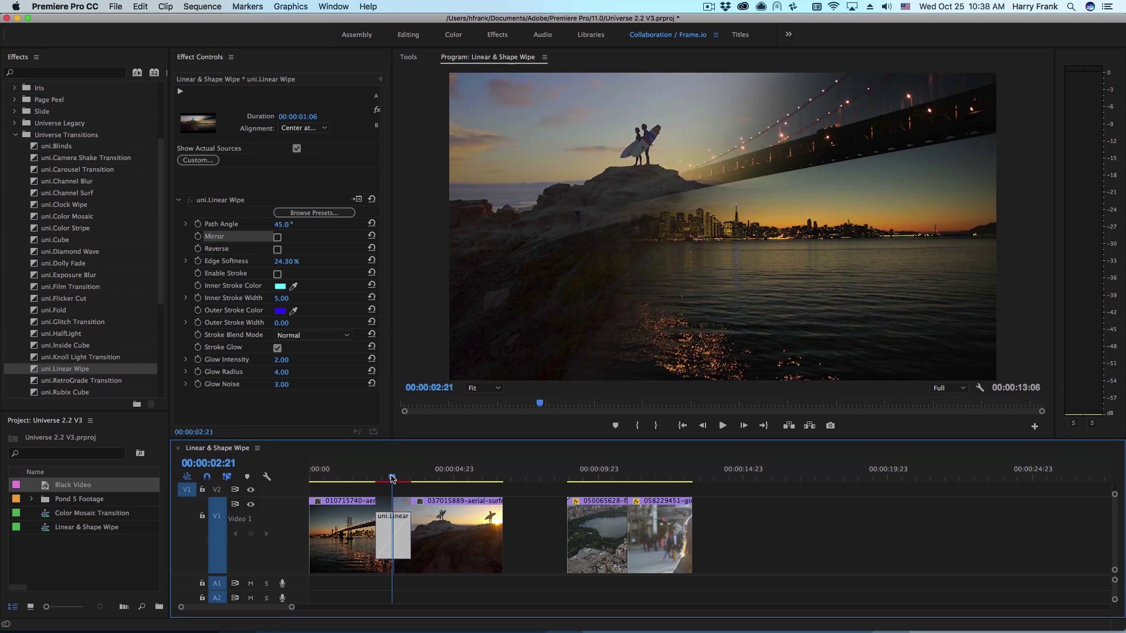
{"action": "left_click", "coordinate": [277, 273]}
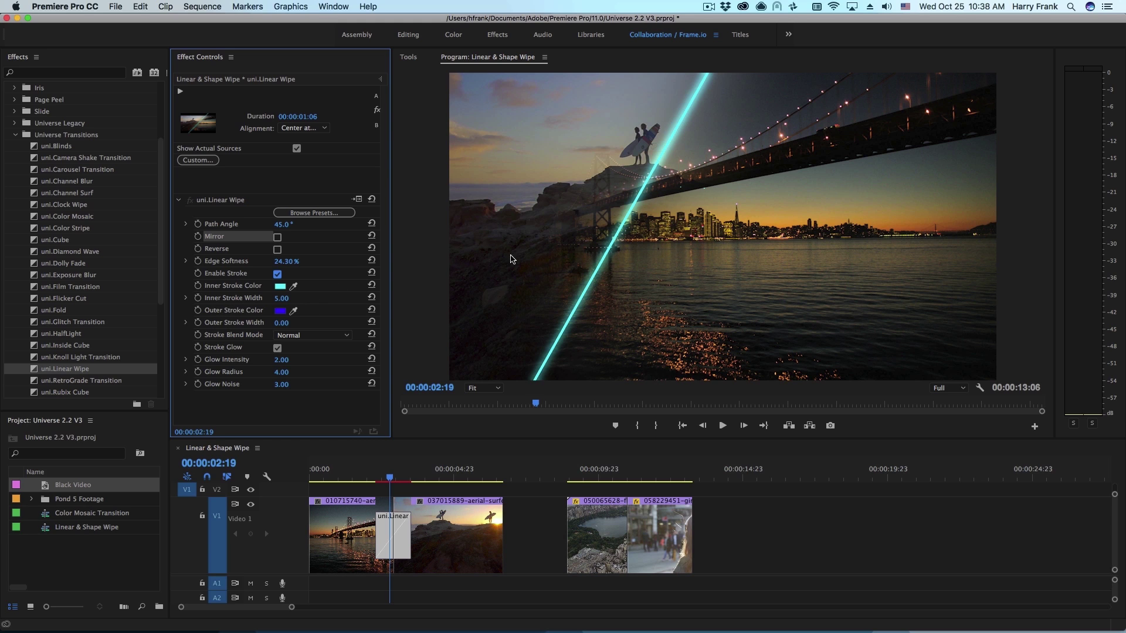
Set the Linear Wipe's Inner Stroke Color to black.
{"action": "left_click", "coordinate": [280, 286]}
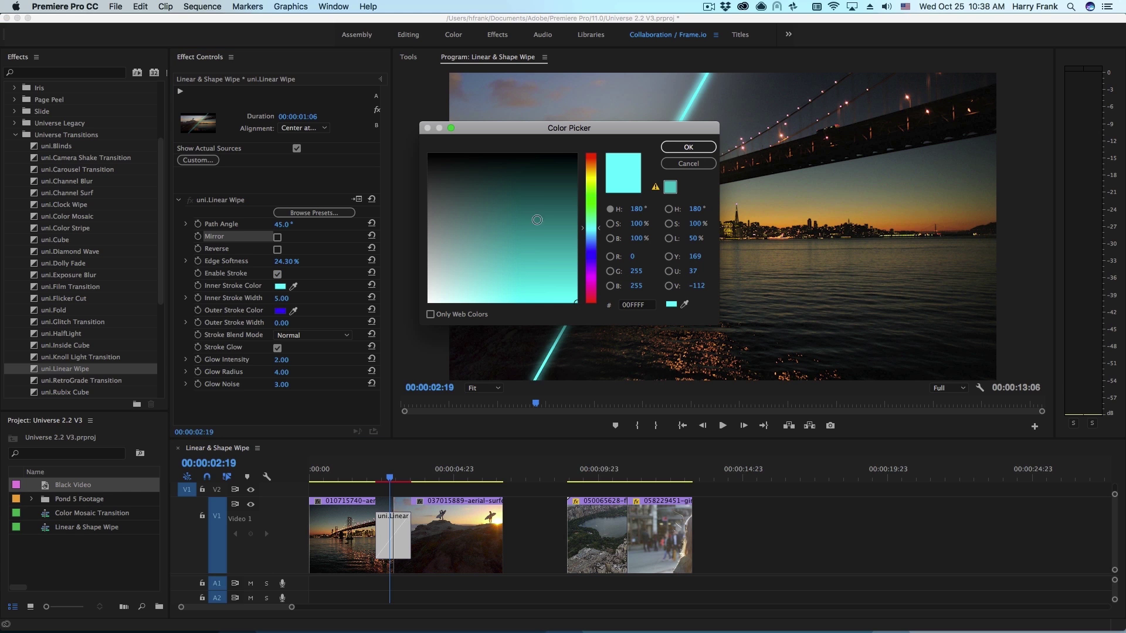
{"action": "left_click_drag", "start_coordinate": [539, 210], "coordinate": [566, 147]}
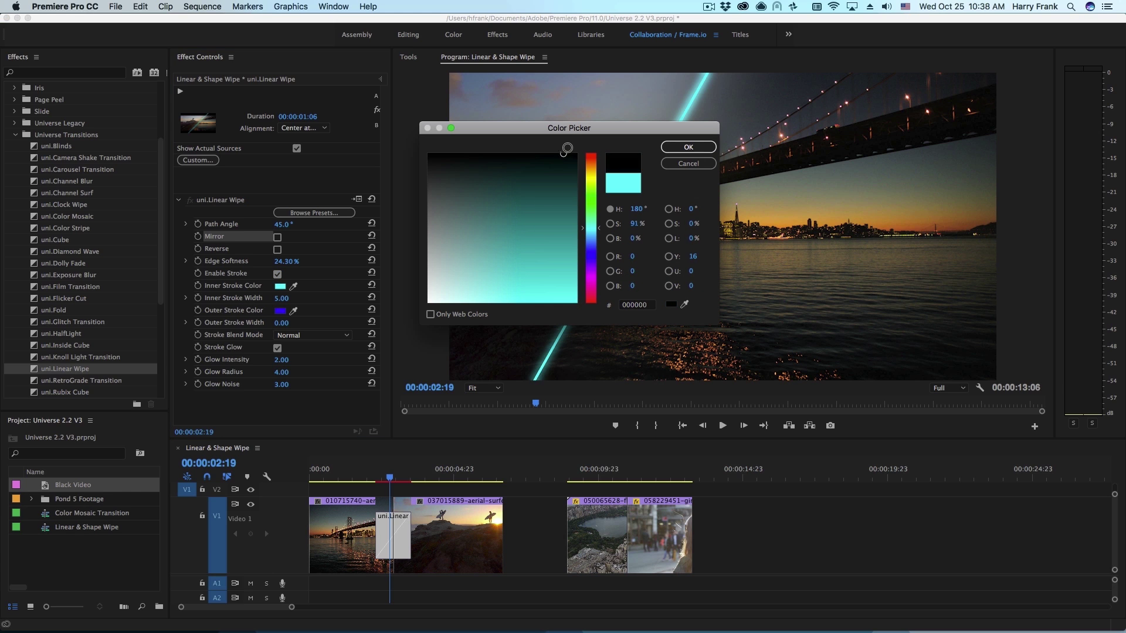
{"action": "left_click", "coordinate": [688, 148]}
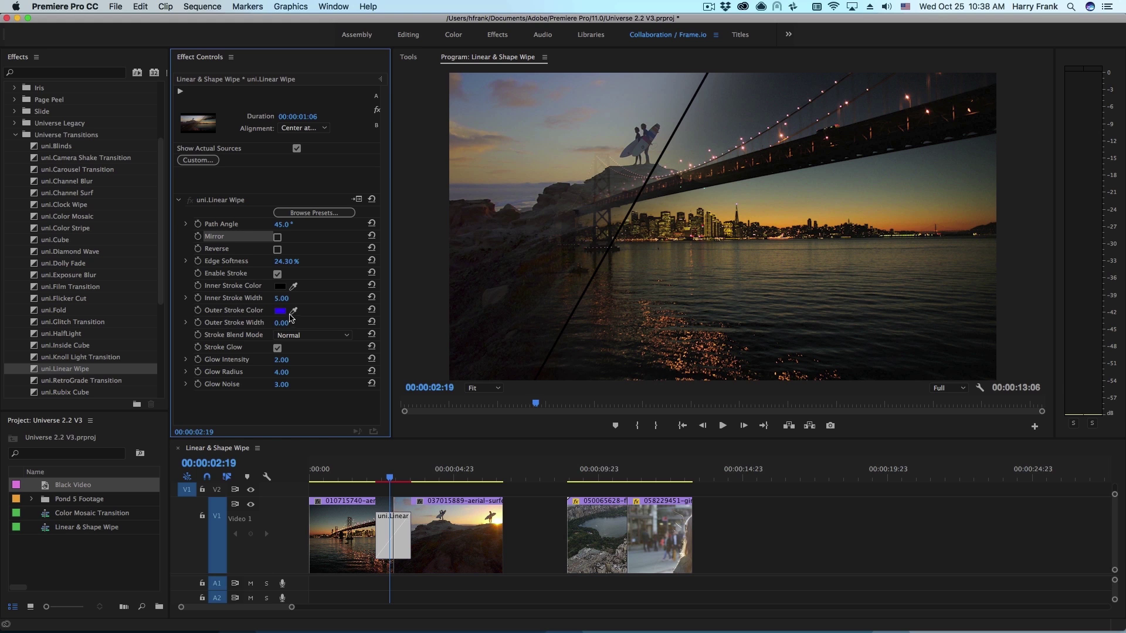
Sample a sunset orange for Outer Stroke Color and boost its saturation to burnt orange B95E27.
{"action": "left_click", "coordinate": [294, 310]}
{"action": "left_click", "coordinate": [279, 311]}
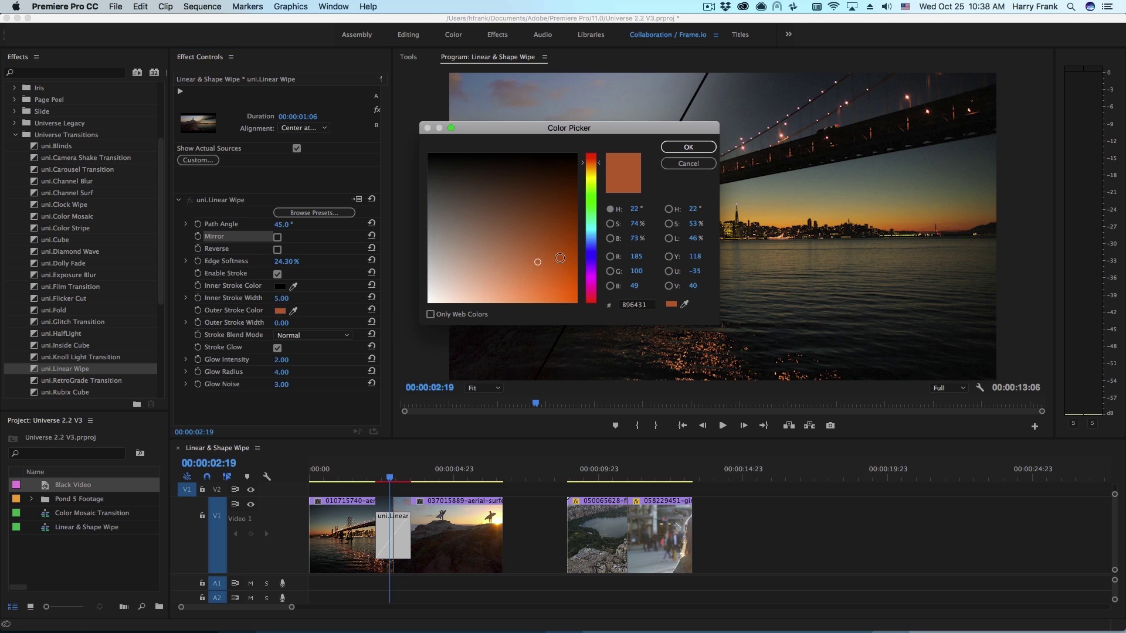
{"action": "left_click", "coordinate": [610, 224]}
{"action": "left_click_drag", "start_coordinate": [594, 264], "coordinate": [593, 276]}
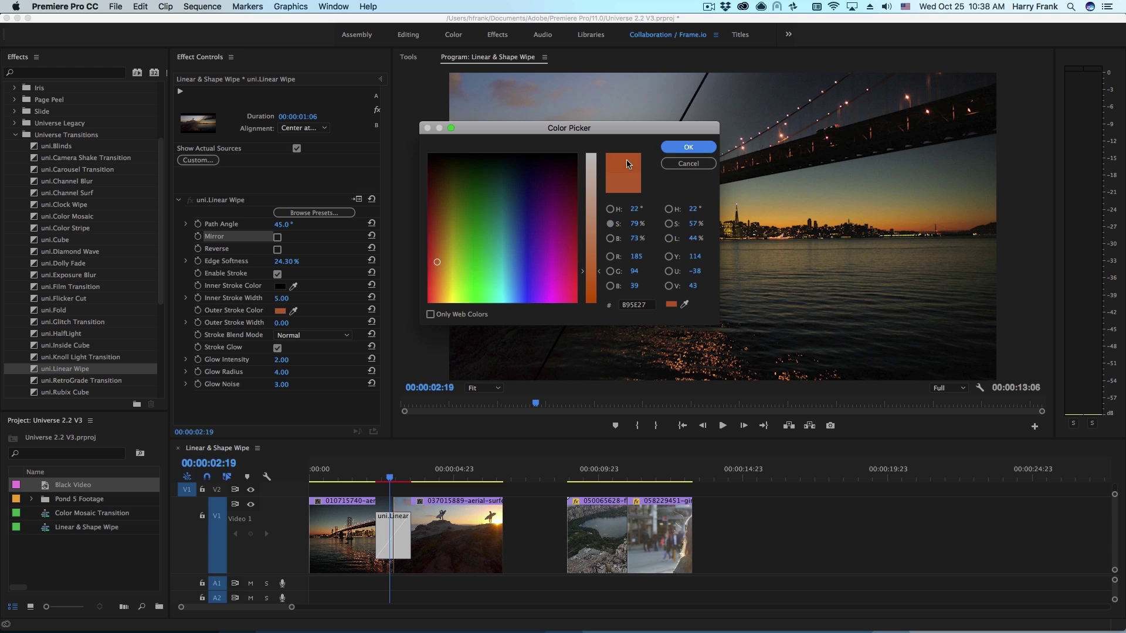
{"action": "left_click", "coordinate": [688, 147]}
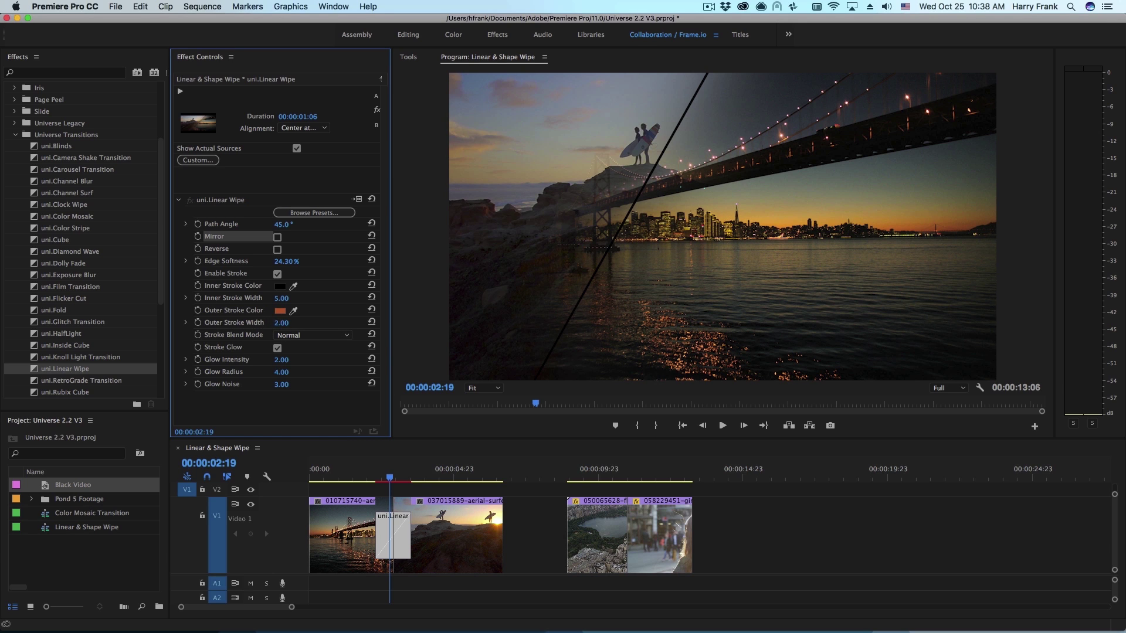
Widen the outer stroke to 14.80 and inner stroke to 6.30, comparing with glow off and on.
{"action": "left_click_drag", "start_coordinate": [281, 323], "coordinate": [317, 322]}
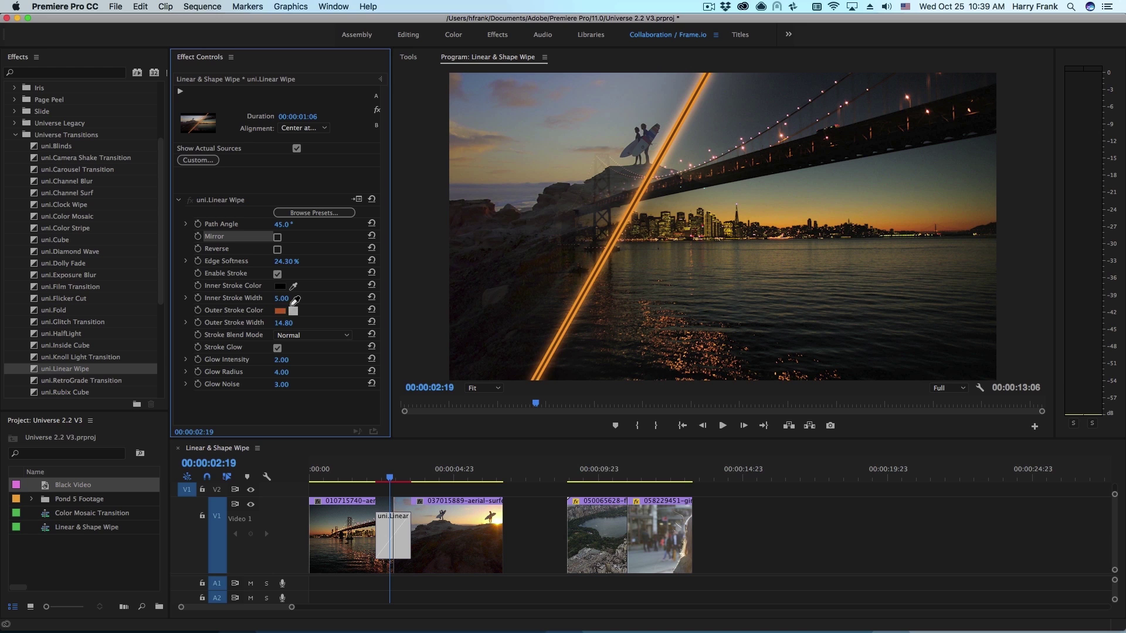
{"action": "mouse_move", "coordinate": [290, 299]}
{"action": "left_mouse_down"}
{"action": "mouse_move", "coordinate": [325, 299]}
{"action": "mouse_move", "coordinate": [308, 299]}
{"action": "left_mouse_up"}
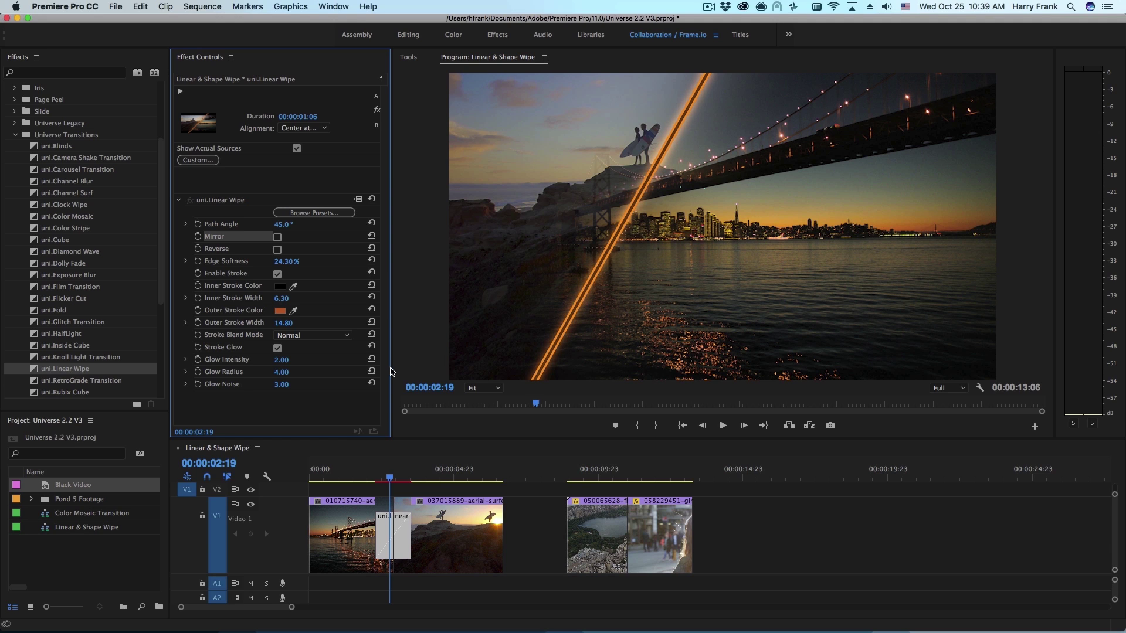
{"action": "left_click", "coordinate": [278, 348]}
{"action": "left_click", "coordinate": [277, 349]}
Raise Glow Intensity to 4.90 with noise 6.20 and preview the glowing wipe line.
{"action": "left_click_drag", "start_coordinate": [281, 360], "coordinate": [296, 384]}
{"action": "left_click", "coordinate": [369, 467]}
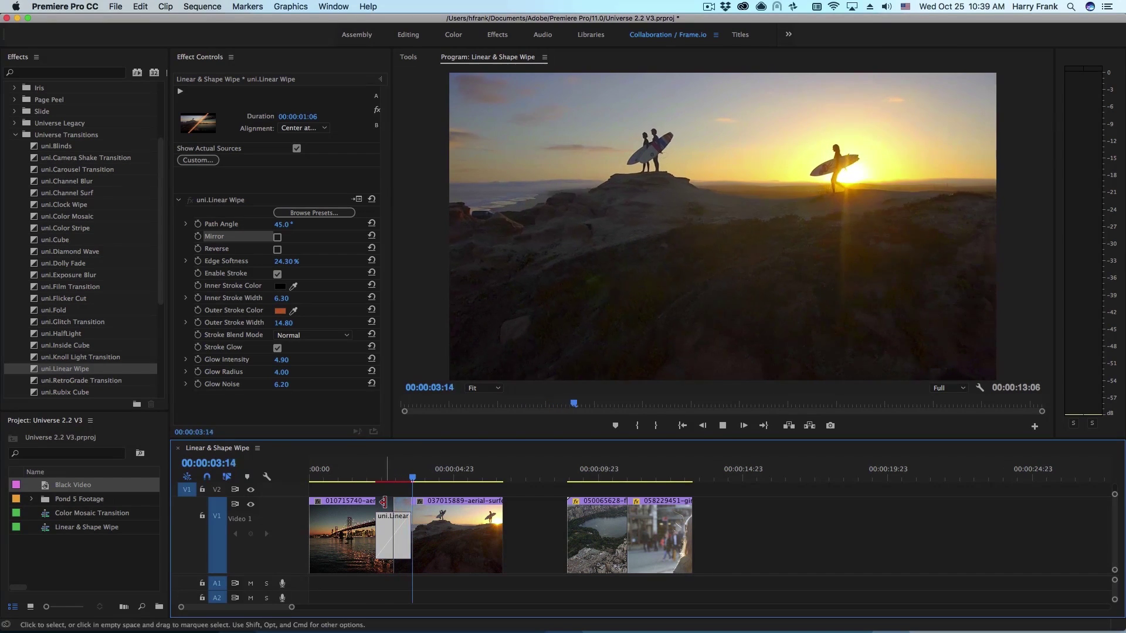
{"action": "left_click", "coordinate": [375, 469]}
{"action": "left_click_drag", "start_coordinate": [376, 469], "coordinate": [394, 482]}
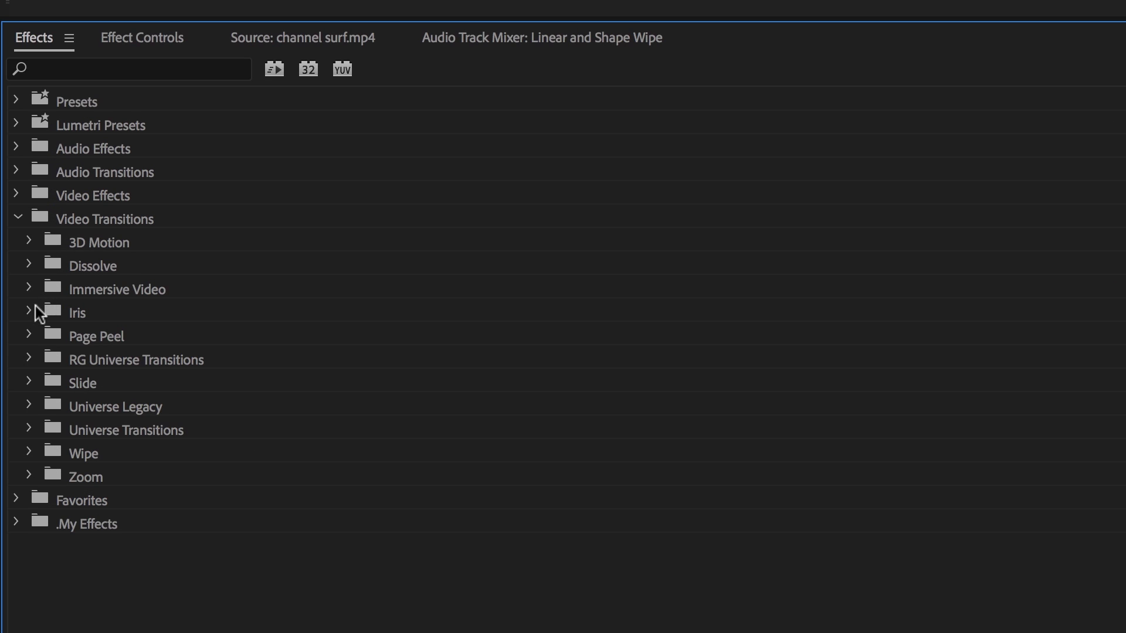
Drag uni.Shape Wipe from RG Universe Transitions onto the cut between the aerial and street clips.
{"action": "left_click", "coordinate": [29, 360]}
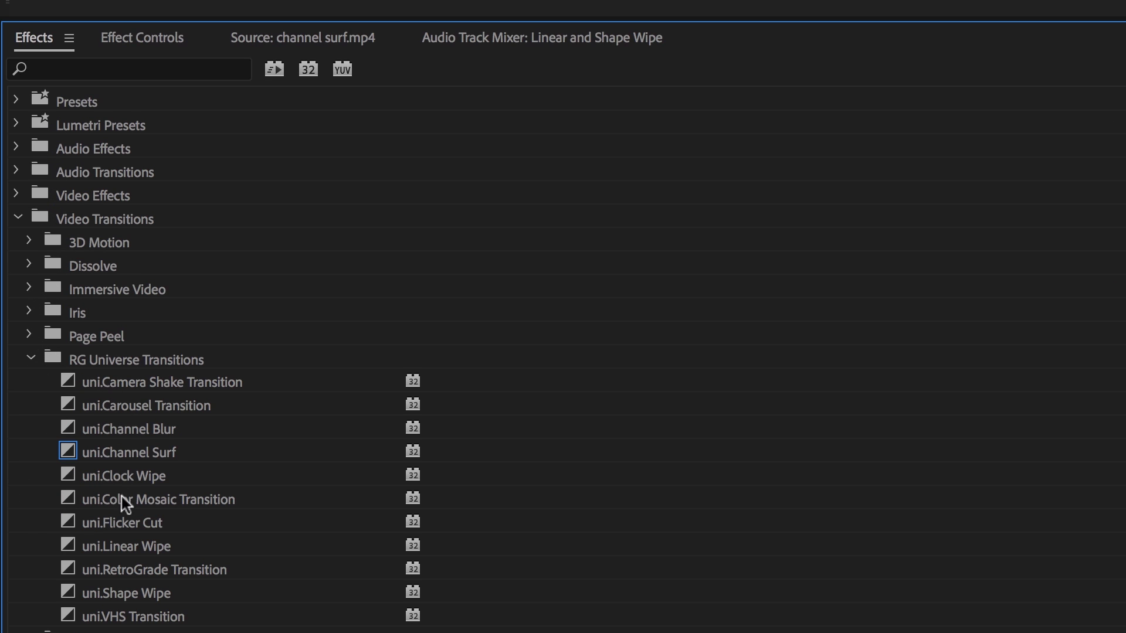
{"action": "left_click", "coordinate": [121, 592]}
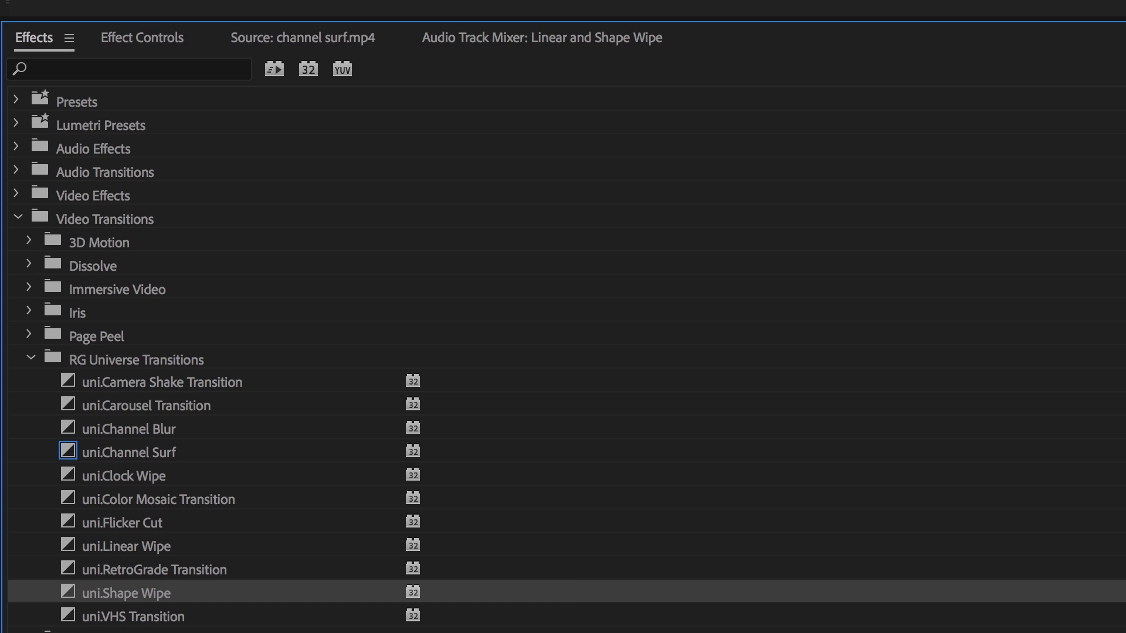
{"action": "left_click_drag", "start_coordinate": [122, 592], "coordinate": [718, 466]}
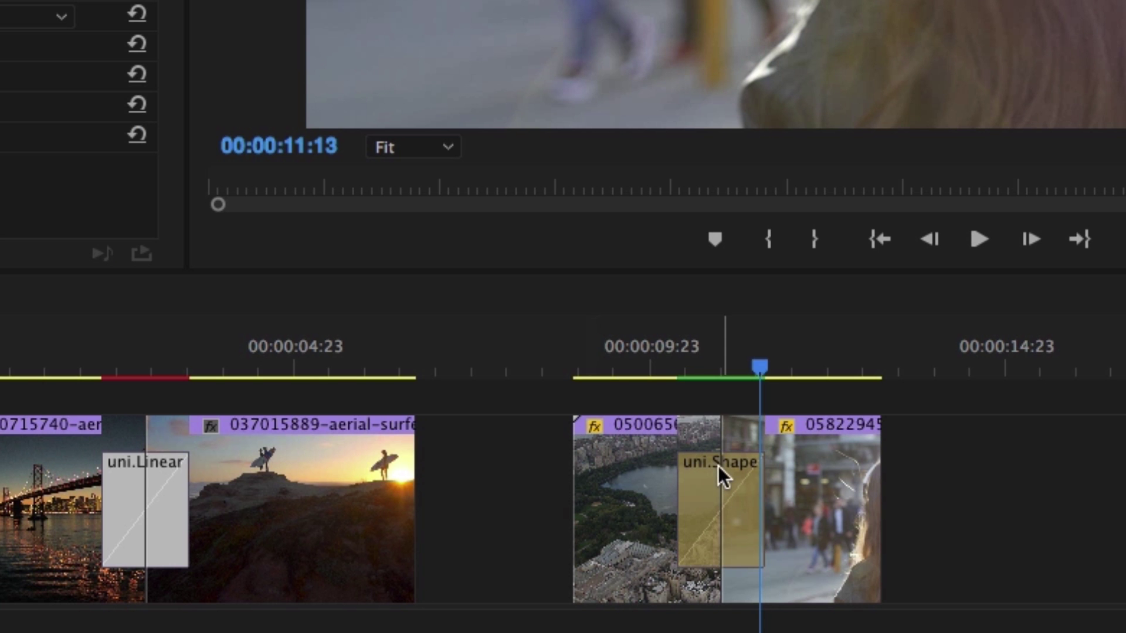
Preview the Shape Wipe as a Circle and then as a Square.
{"action": "left_click", "coordinate": [663, 363]}
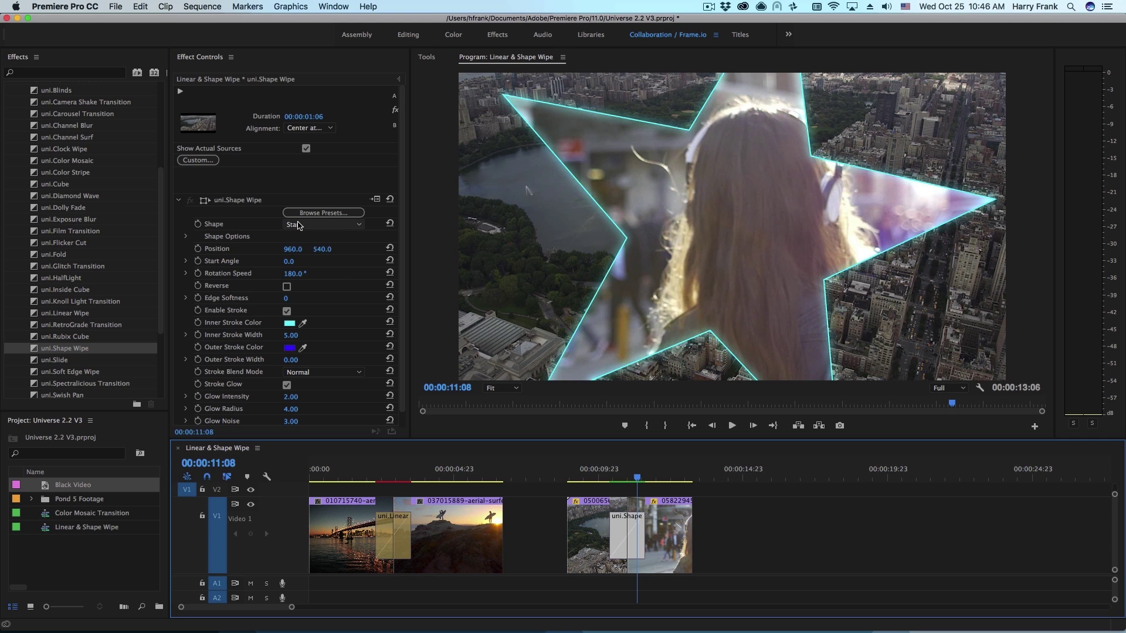
{"action": "left_click", "coordinate": [299, 225]}
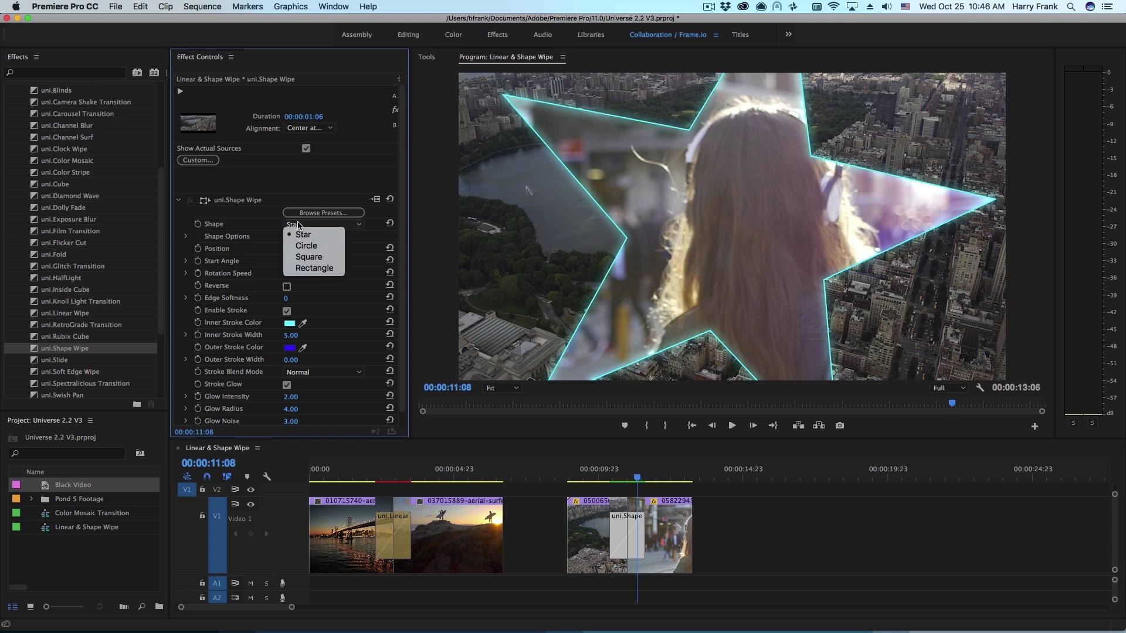
{"action": "left_click", "coordinate": [318, 249]}
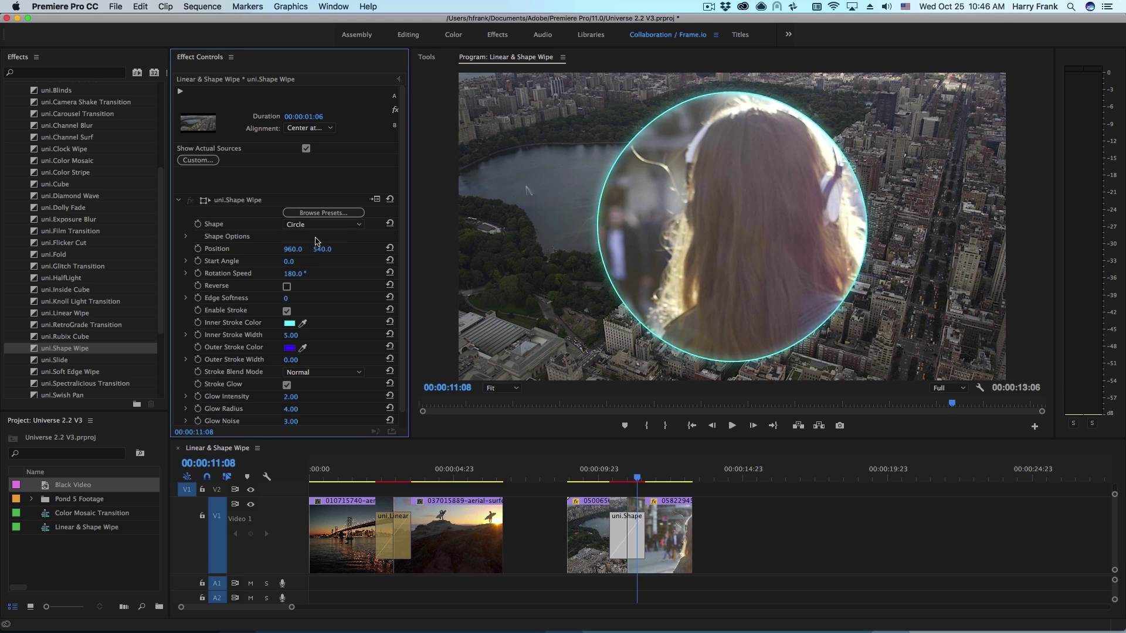
{"action": "left_click", "coordinate": [302, 227]}
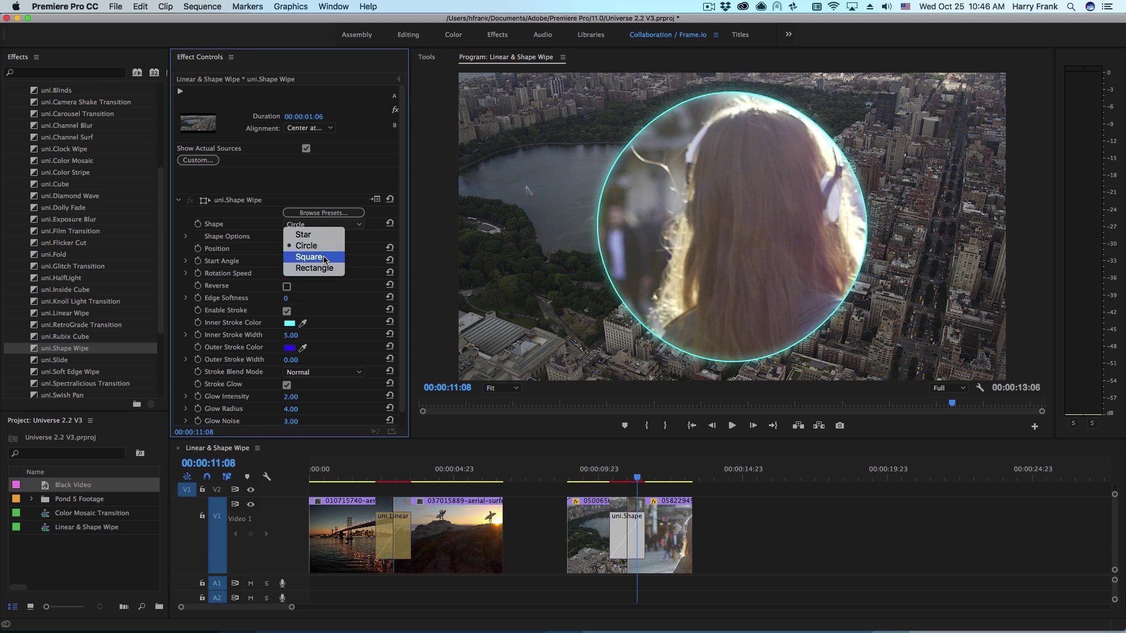
{"action": "left_click", "coordinate": [324, 257]}
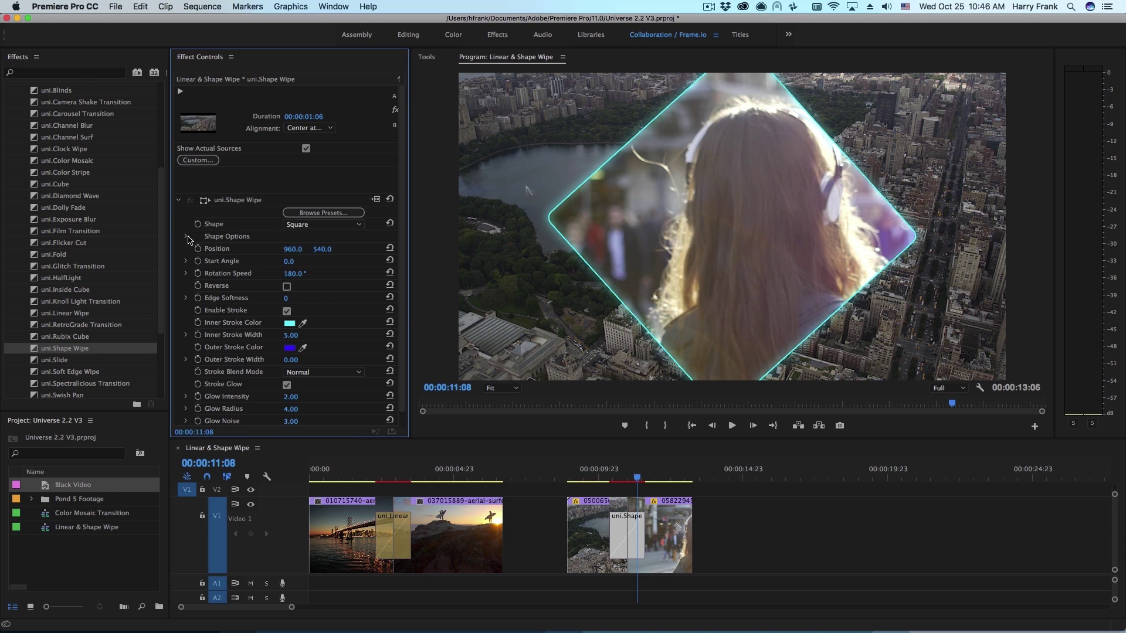
Switch the shape to a Rectangle with rounding 24.90 and width 0.85 for a rounded diagonal band.
{"action": "left_click", "coordinate": [186, 236]}
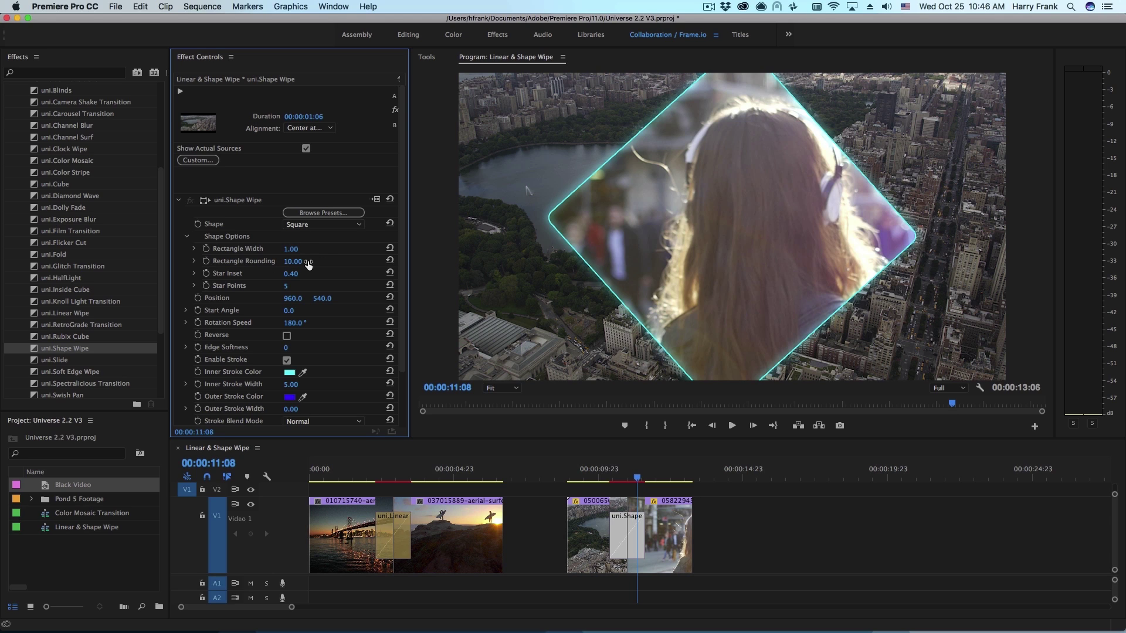
{"action": "left_click_drag", "start_coordinate": [291, 261], "coordinate": [304, 261]}
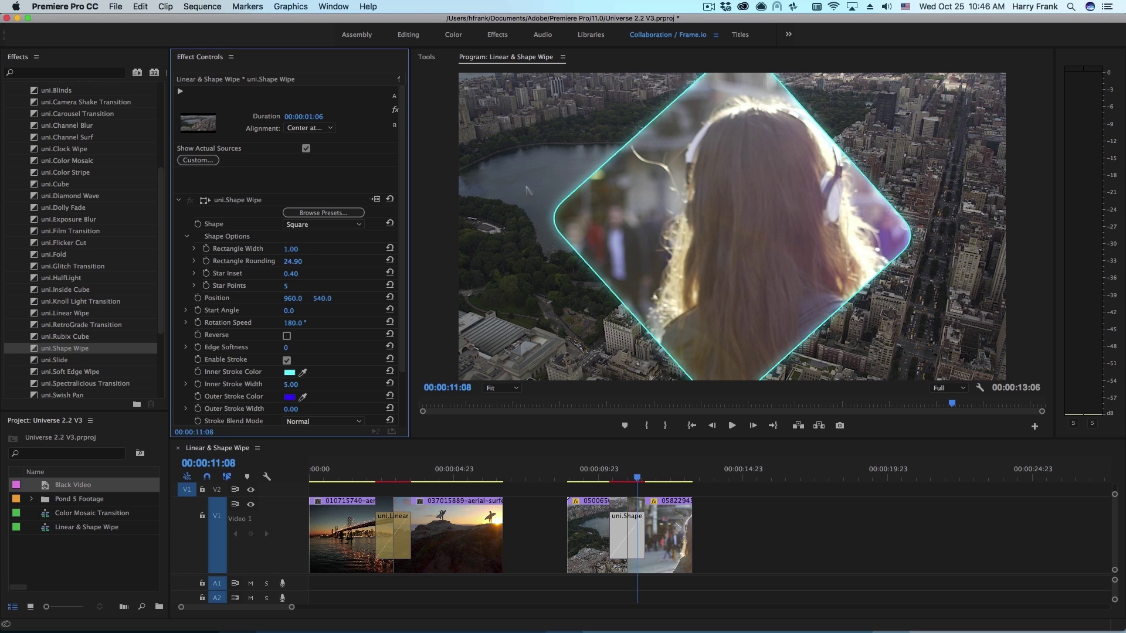
{"action": "left_click", "coordinate": [303, 225]}
{"action": "left_click", "coordinate": [308, 267]}
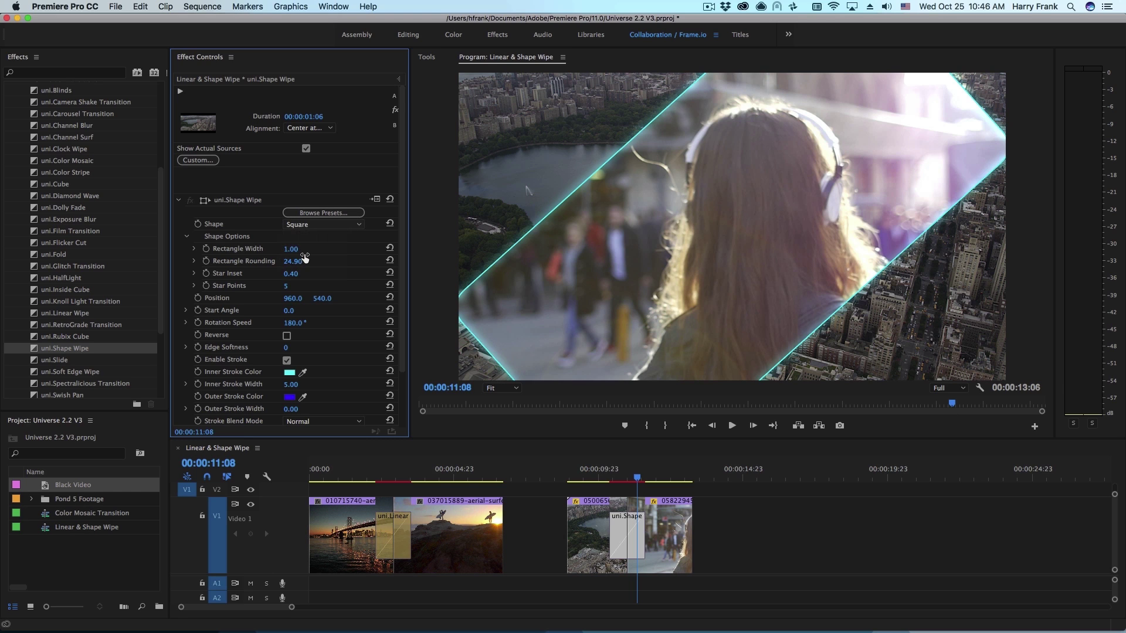
{"action": "left_click_drag", "start_coordinate": [291, 249], "coordinate": [284, 248]}
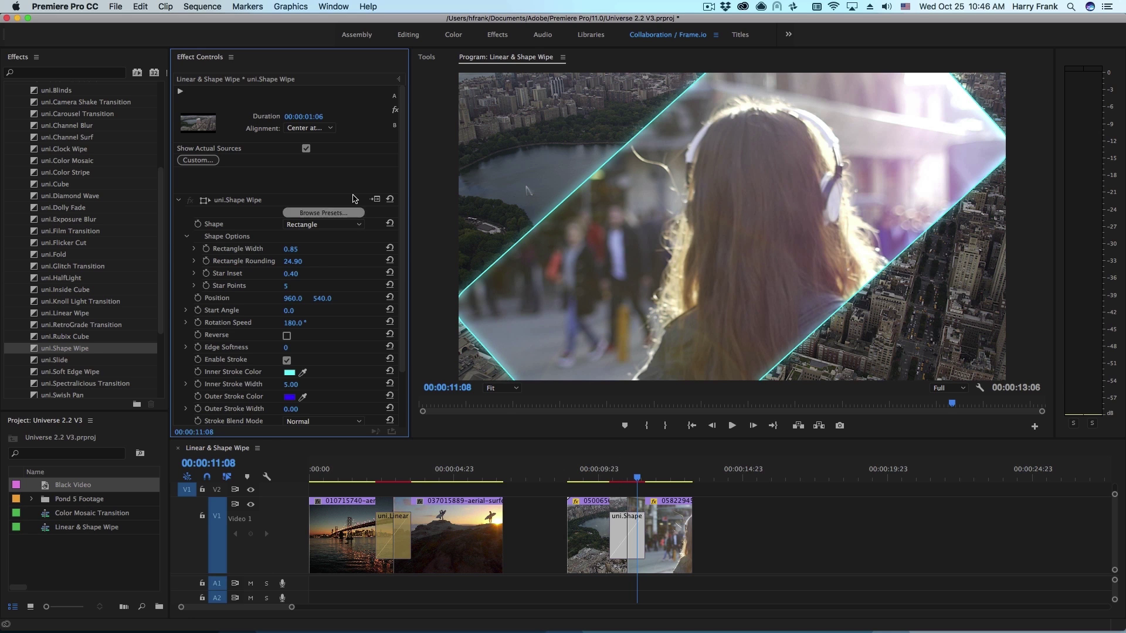
Reset the Shape Wipe to its default star, preview it, and slide its centre to X 1295.0.
{"action": "left_click", "coordinate": [391, 200]}
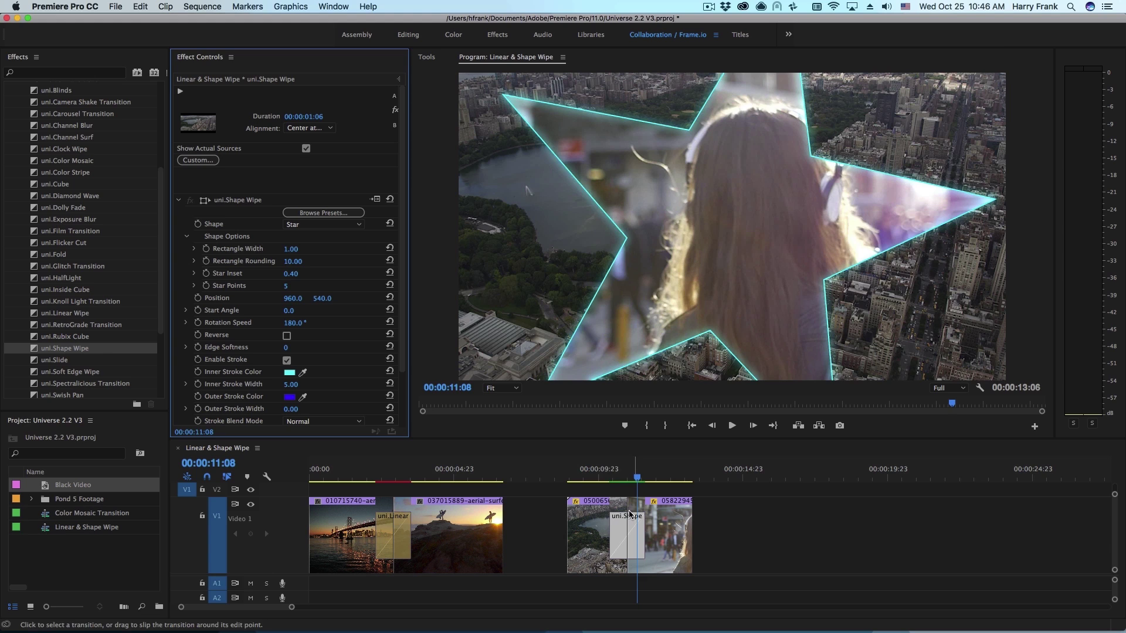
{"action": "left_click", "coordinate": [608, 477]}
{"action": "left_click_drag", "start_coordinate": [609, 478], "coordinate": [639, 493]}
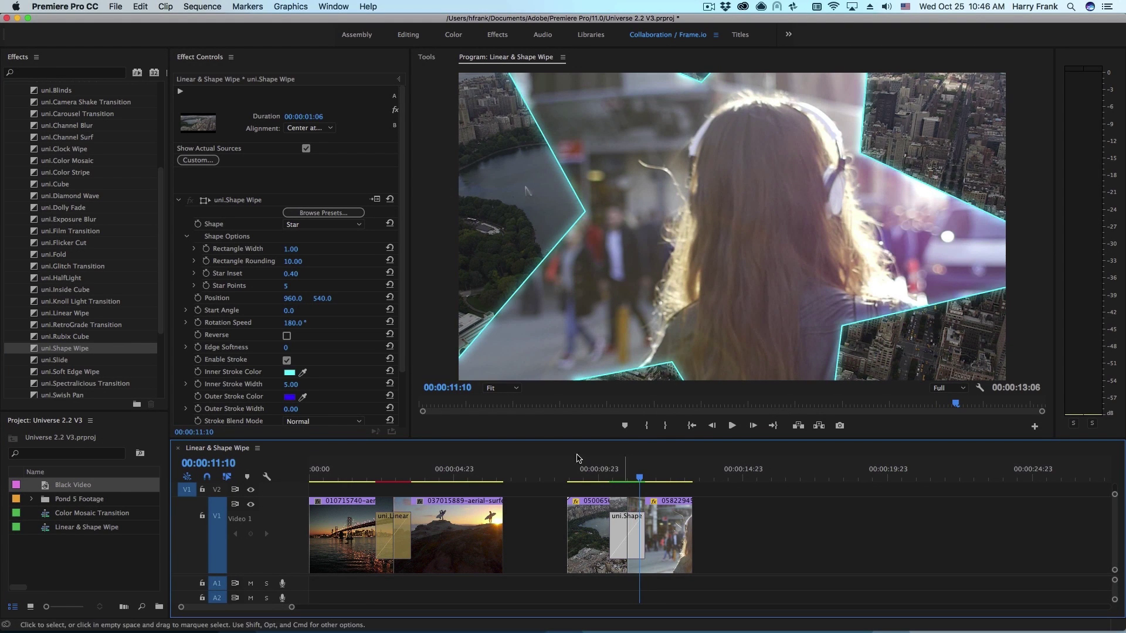
{"action": "left_click", "coordinate": [293, 299]}
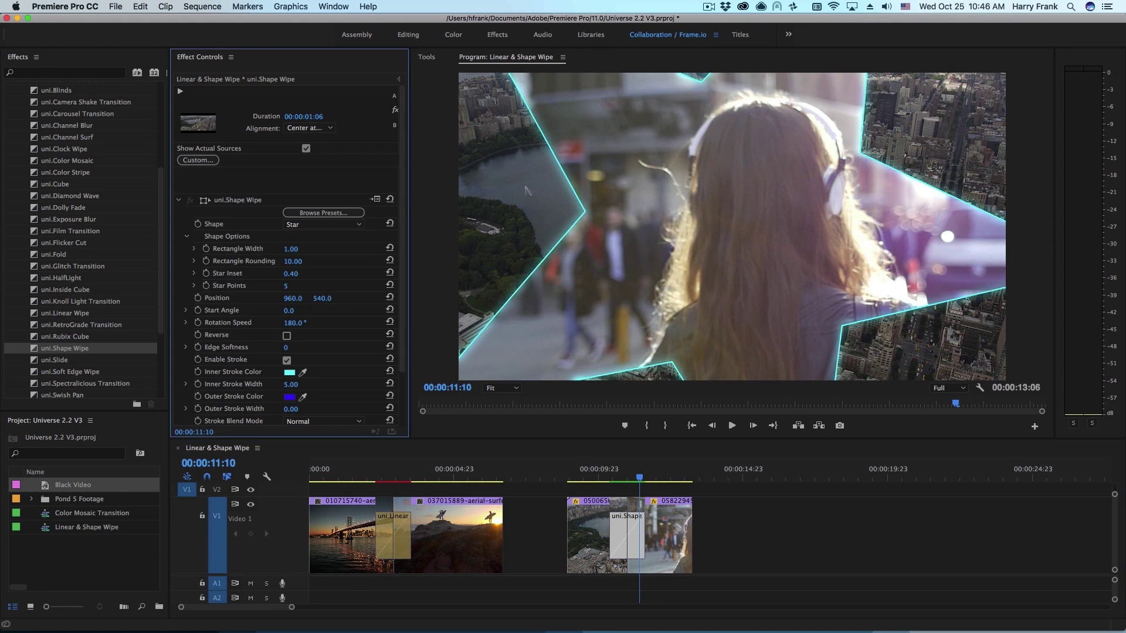
{"action": "left_click_drag", "start_coordinate": [293, 299], "coordinate": [515, 300]}
Play the star wipe from just before the transition.
{"action": "left_click", "coordinate": [186, 236]}
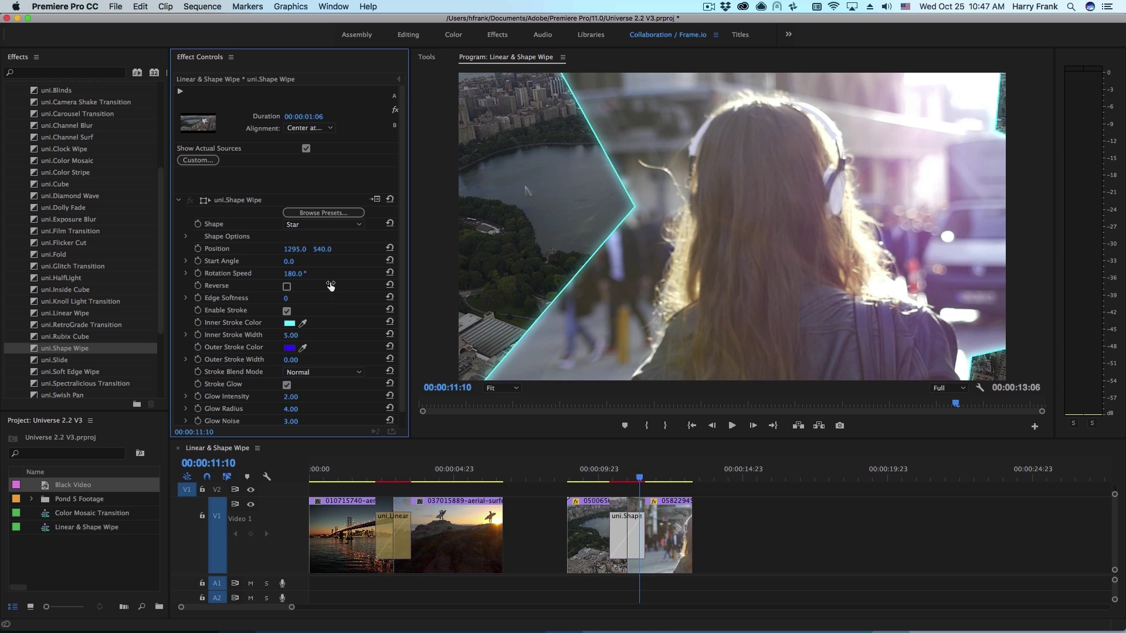
{"action": "left_click", "coordinate": [616, 478]}
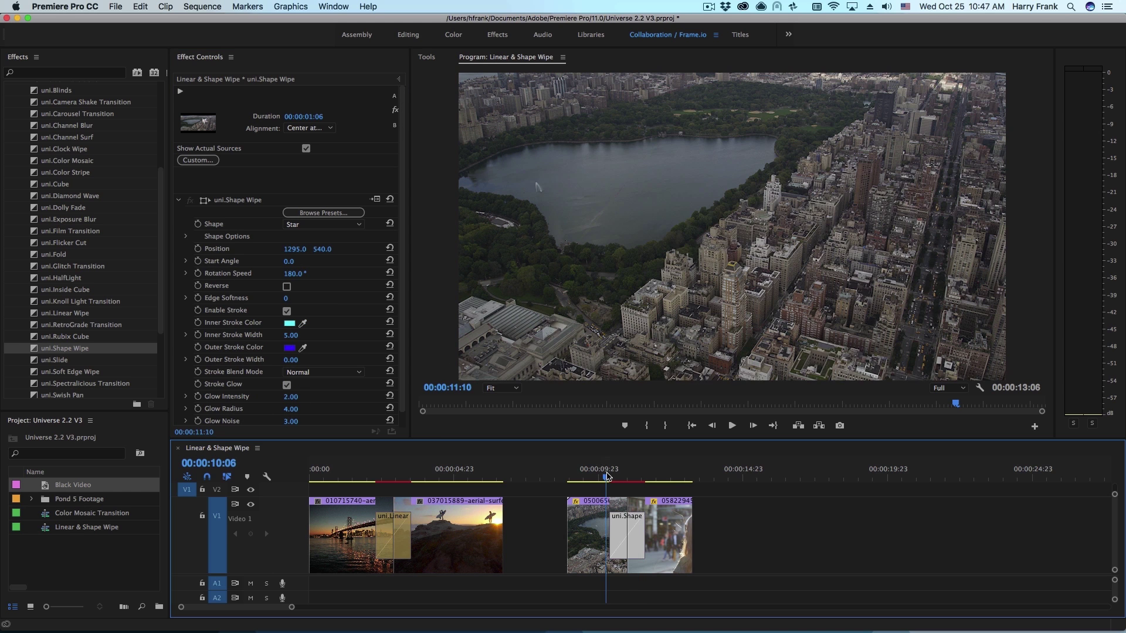
{"action": "key", "text": "space"}
{"action": "key", "text": "space"}
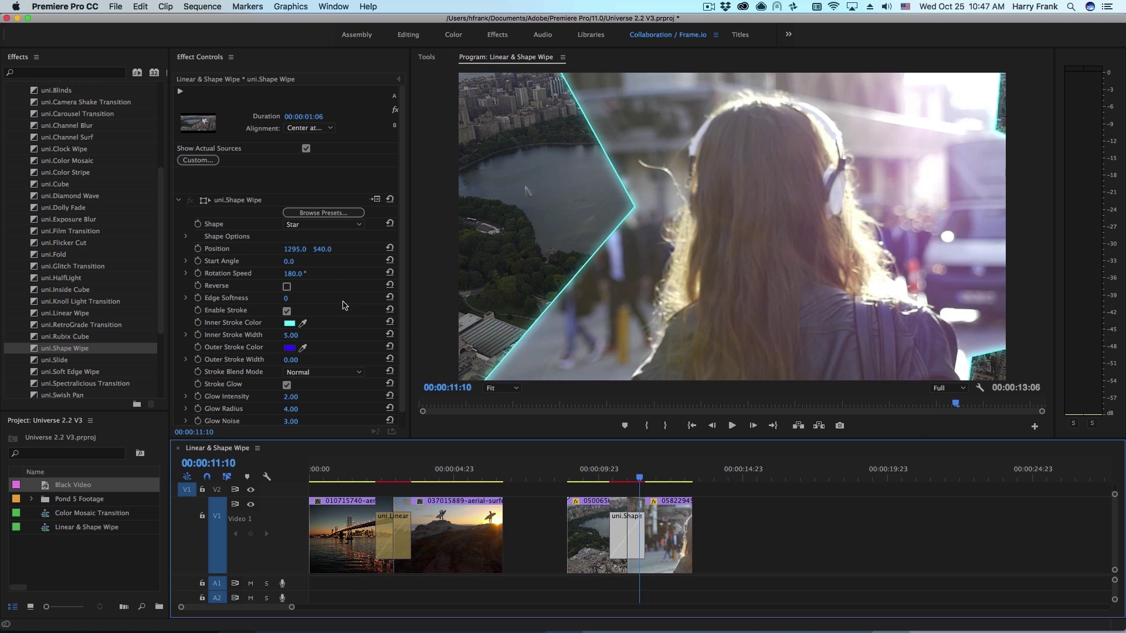
Set the star's Rotation Speed to 360 (1x0.0°) and preview the spin.
{"action": "left_click", "coordinate": [294, 274]}
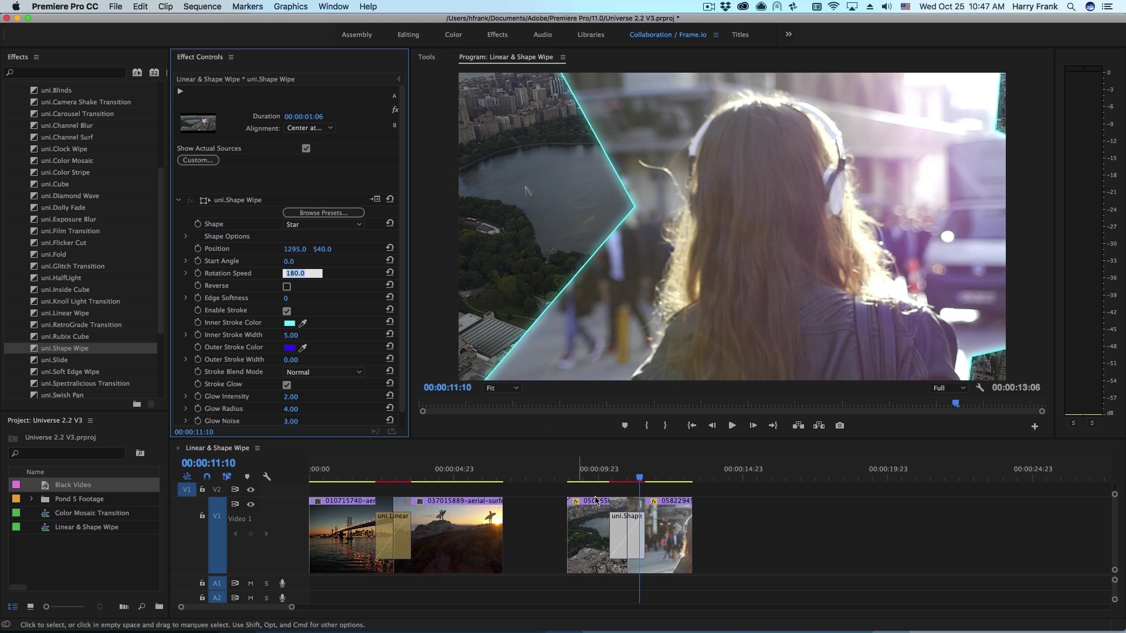
{"action": "left_click_drag", "start_coordinate": [609, 479], "coordinate": [620, 478]}
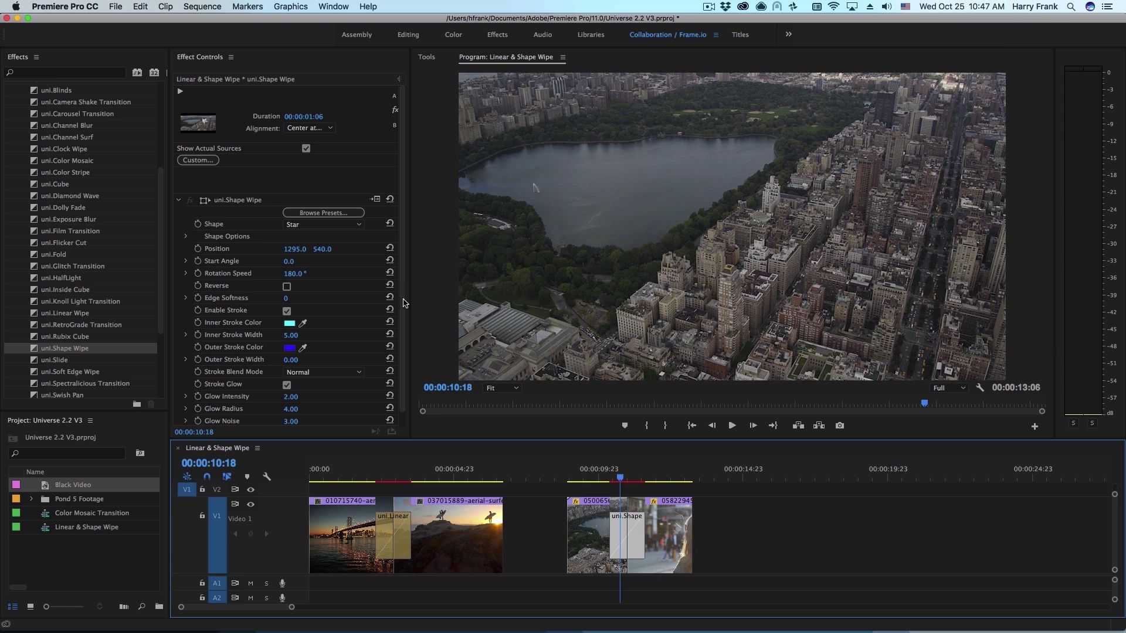
{"action": "left_click", "coordinate": [288, 273]}
{"action": "type", "text": "3"}
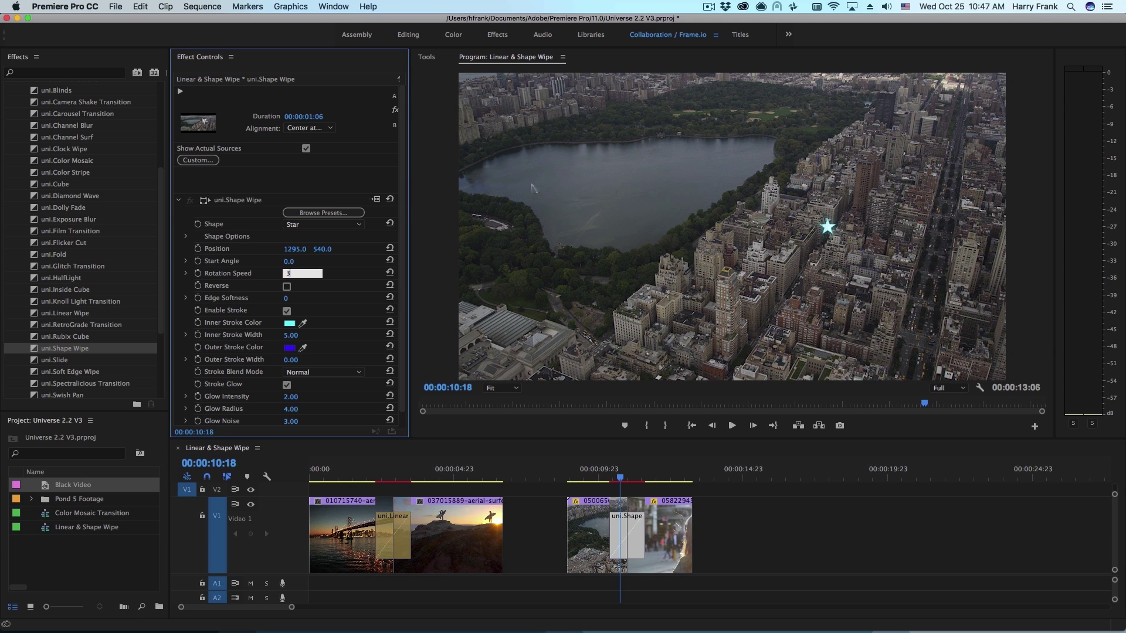
{"action": "type", "text": "60"}
{"action": "key", "text": "Return"}
{"action": "left_click", "coordinate": [606, 476]}
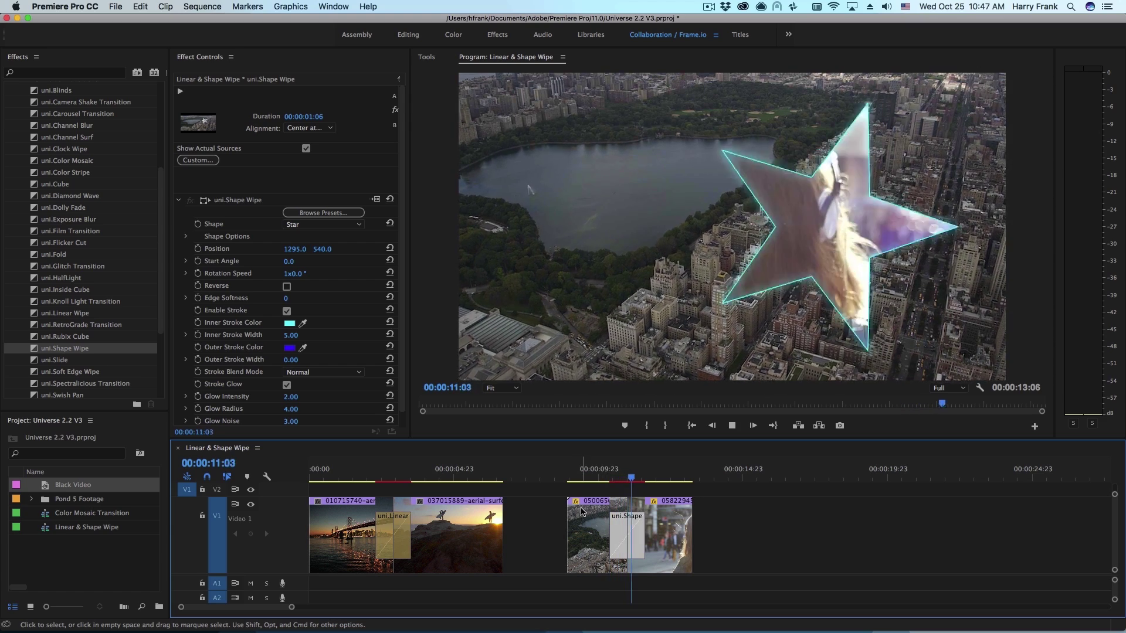
{"action": "left_click", "coordinate": [625, 479]}
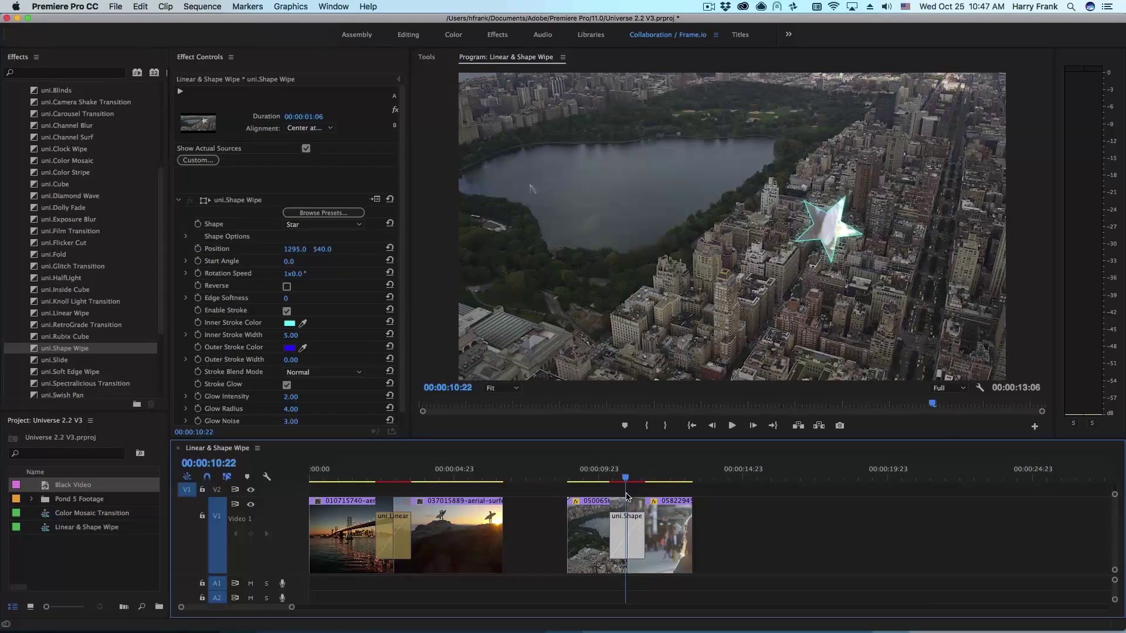
Enable Reverse on the star wipe and play it from before the transition.
{"action": "left_click", "coordinate": [286, 287]}
{"action": "left_click", "coordinate": [607, 472]}
{"action": "key", "text": "space"}
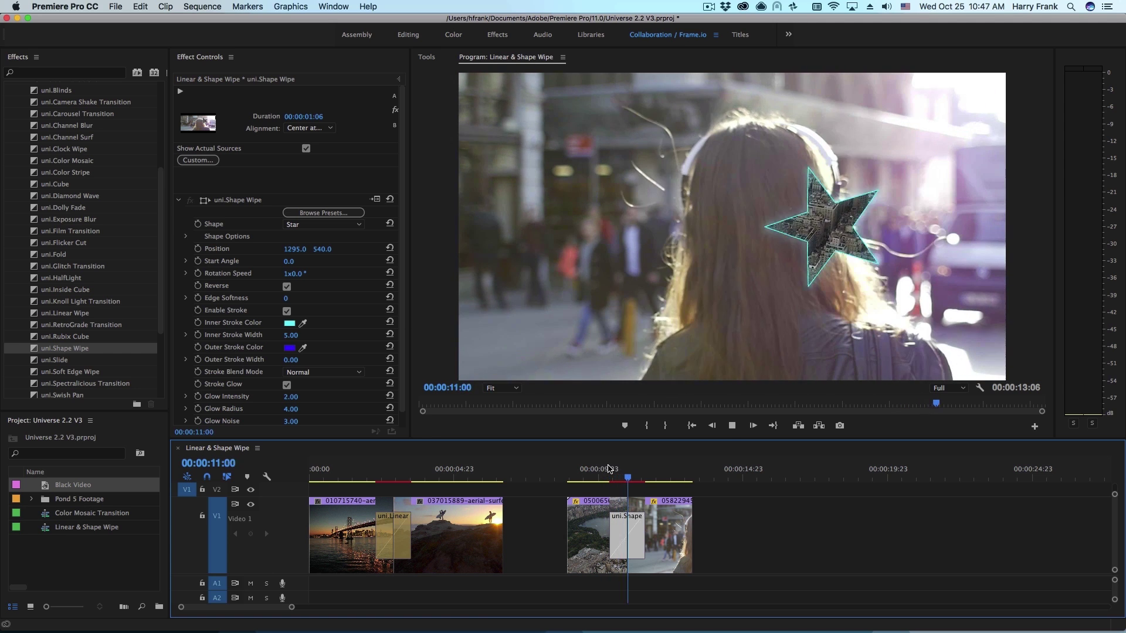
Stop playback, park the playhead at 10:21, and thicken the star's inner stroke to 5.80.
{"action": "key", "text": "space"}
{"action": "left_click_drag", "start_coordinate": [612, 476], "coordinate": [610, 477]}
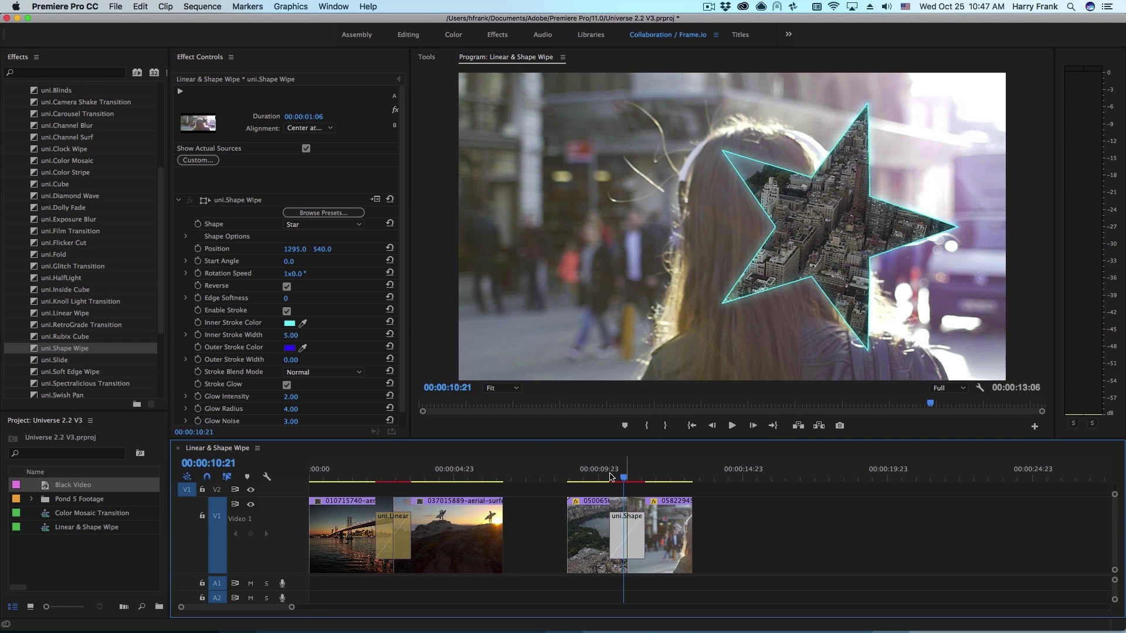
{"action": "left_click", "coordinate": [287, 317]}
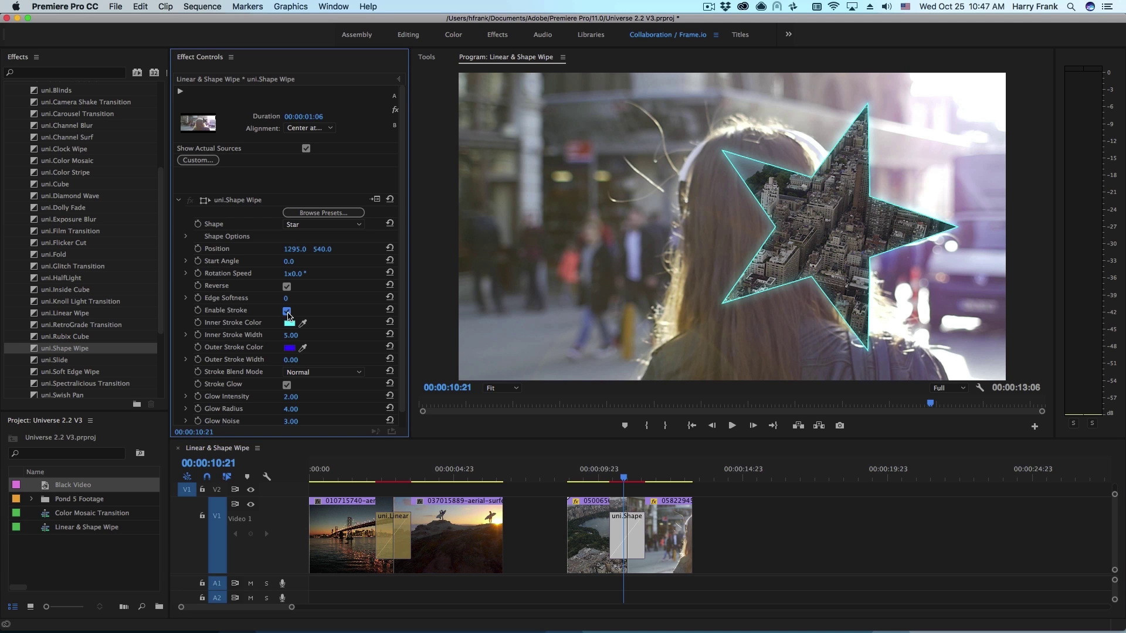
{"action": "left_click", "coordinate": [287, 311]}
{"action": "left_click_drag", "start_coordinate": [291, 335], "coordinate": [292, 354]}
Make the outer stroke orange, widen it to 6.90, and raise glow intensity to 3.00.
{"action": "left_click", "coordinate": [290, 348]}
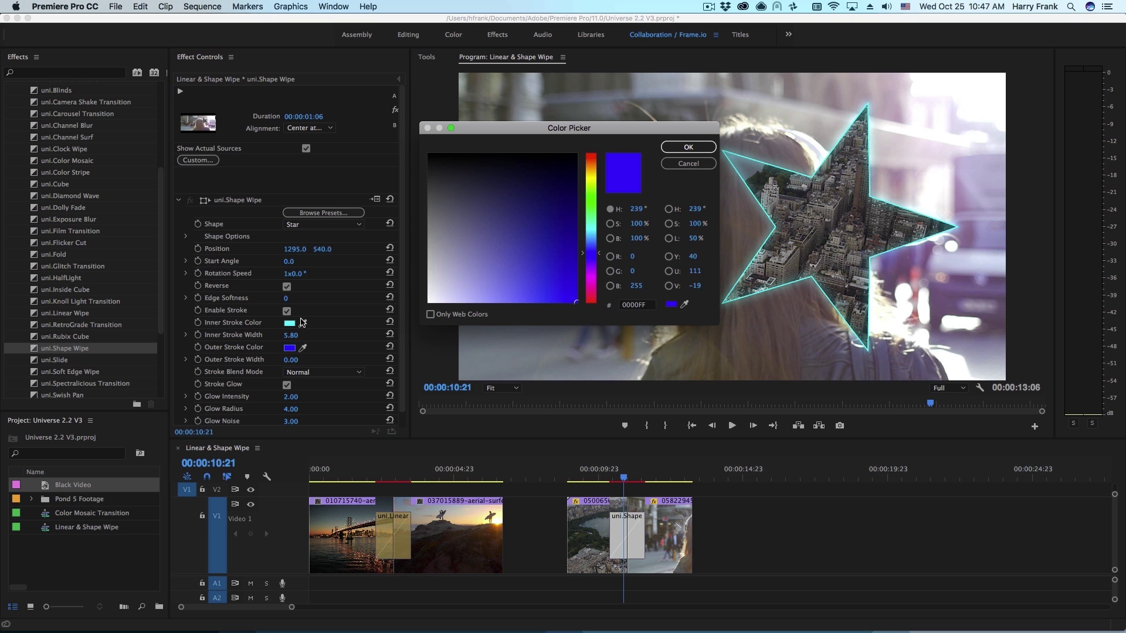
{"action": "left_click", "coordinate": [592, 176]}
{"action": "key", "text": "Return"}
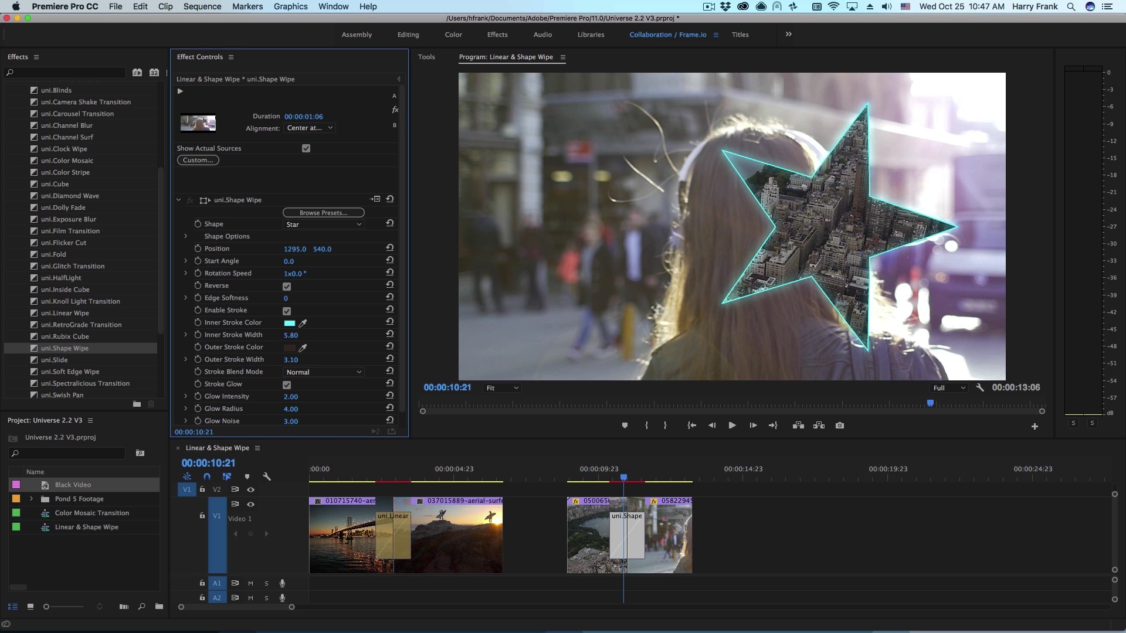
{"action": "left_click_drag", "start_coordinate": [290, 360], "coordinate": [311, 360]}
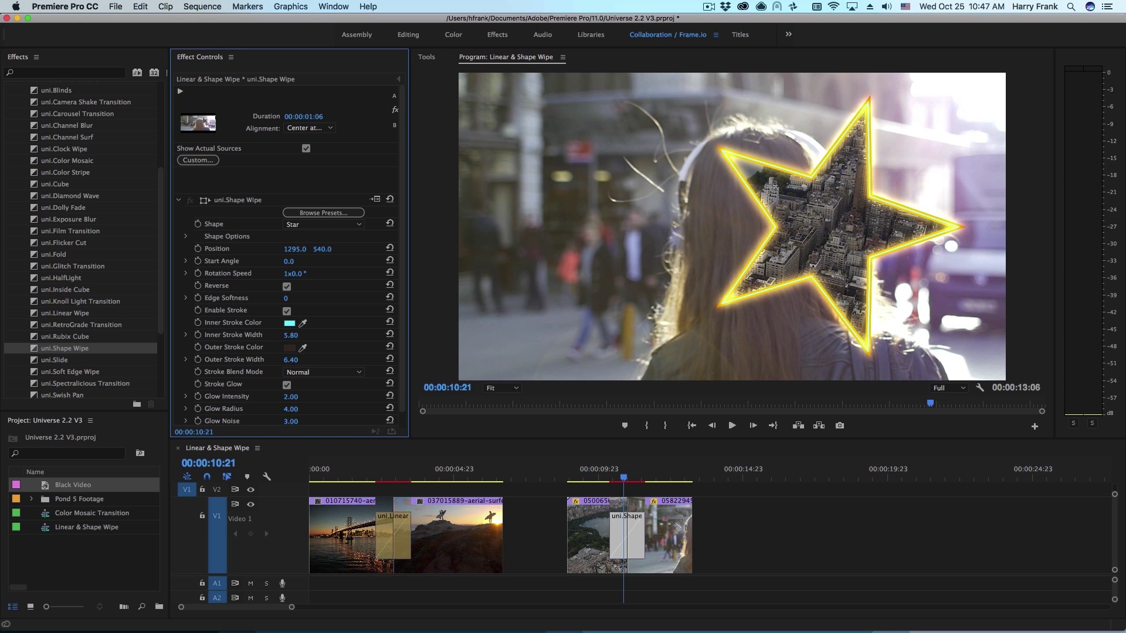
{"action": "left_click", "coordinate": [287, 385]}
{"action": "left_click_drag", "start_coordinate": [299, 398], "coordinate": [311, 422]}
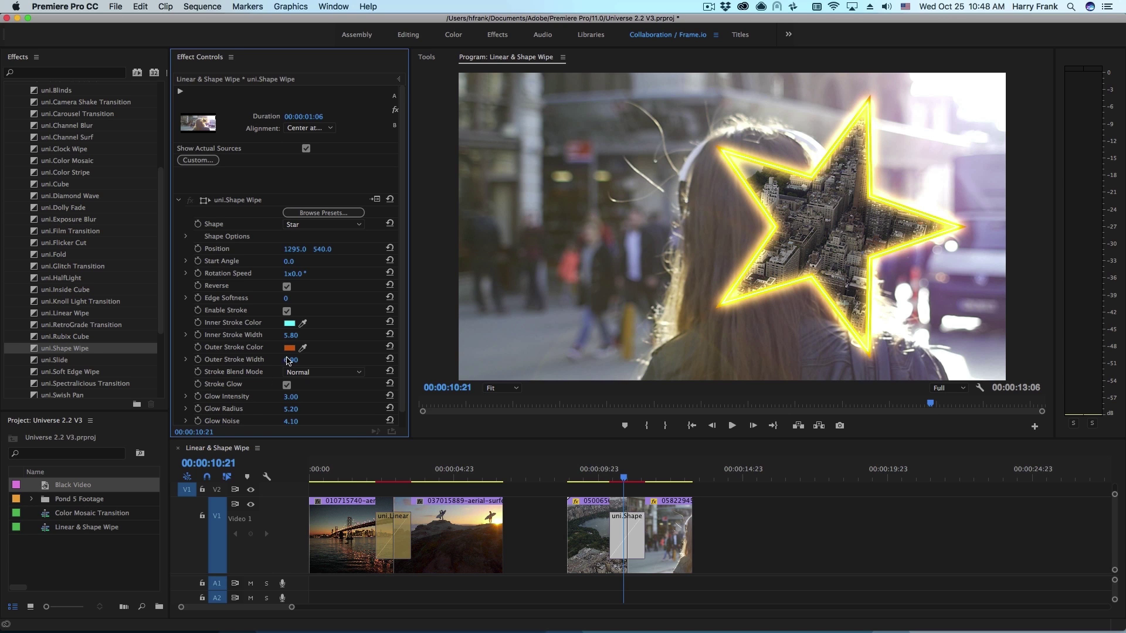
Set Outer Stroke Width to 25.20, Stroke Blend Mode to Difference, and re-enable Stroke Glow.
{"action": "left_click", "coordinate": [302, 372]}
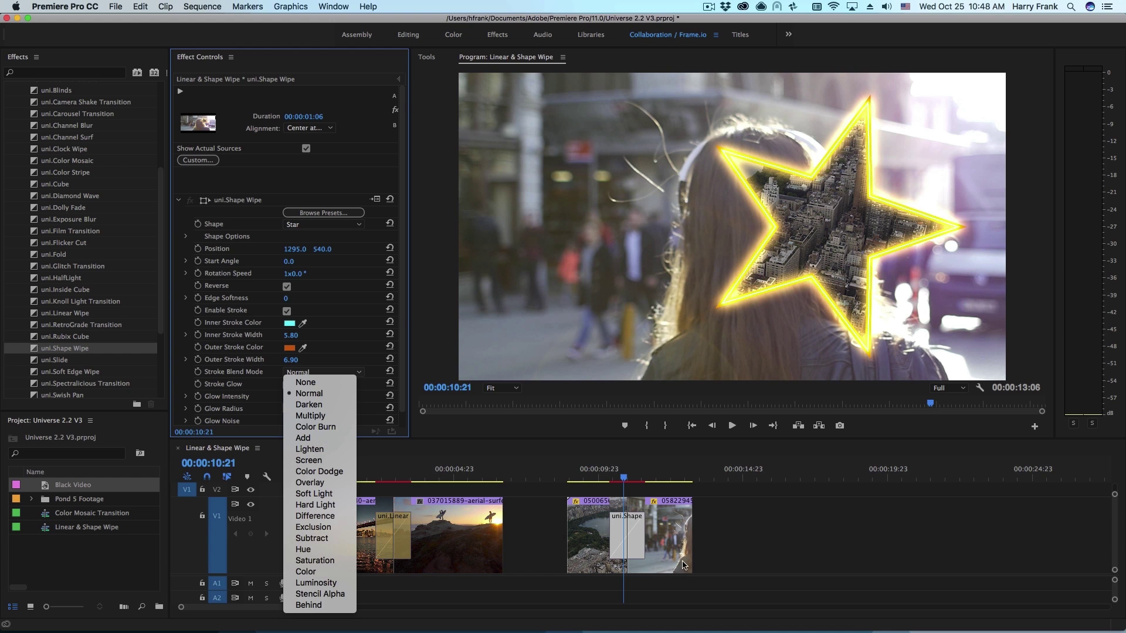
{"action": "left_click", "coordinate": [644, 508]}
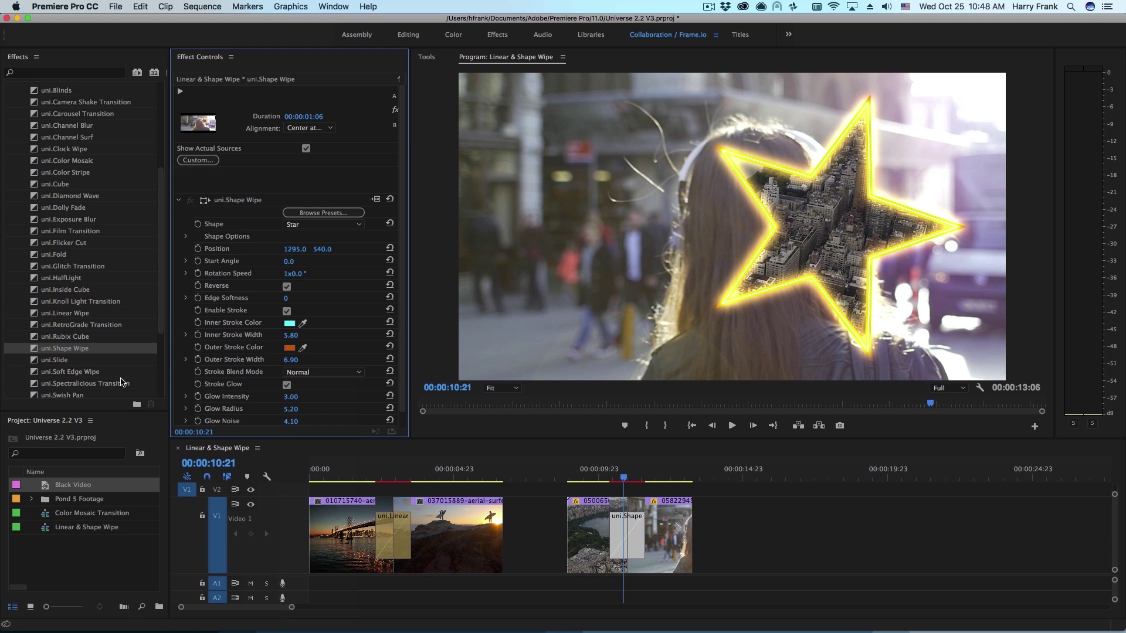
{"action": "left_click_drag", "start_coordinate": [291, 360], "coordinate": [287, 406]}
{"action": "left_click", "coordinate": [314, 373]}
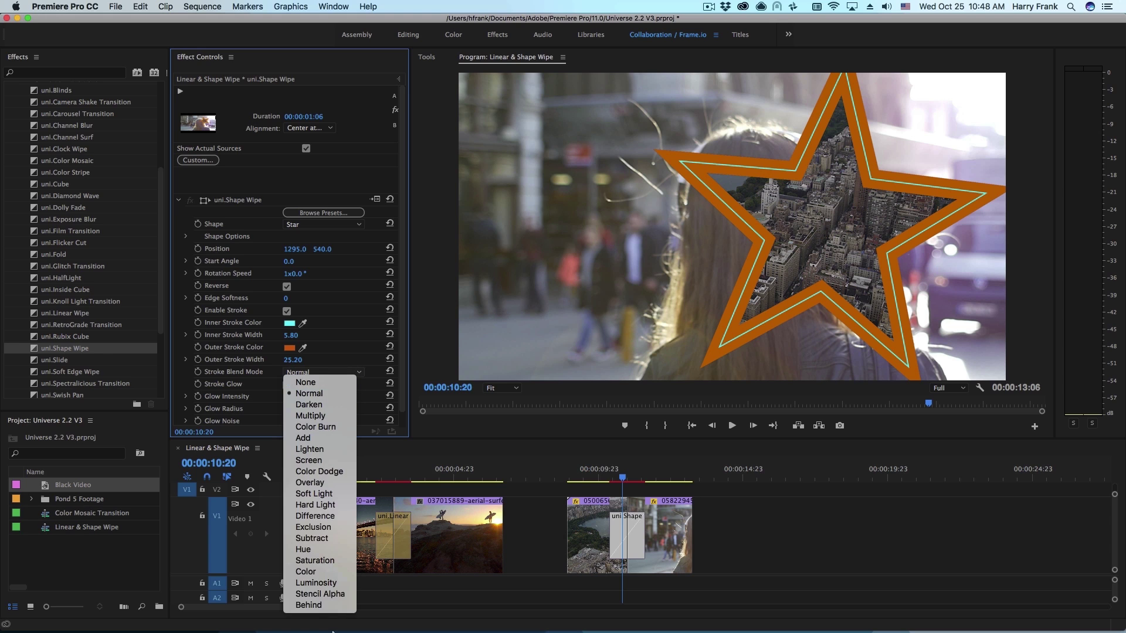
{"action": "left_click", "coordinate": [343, 517]}
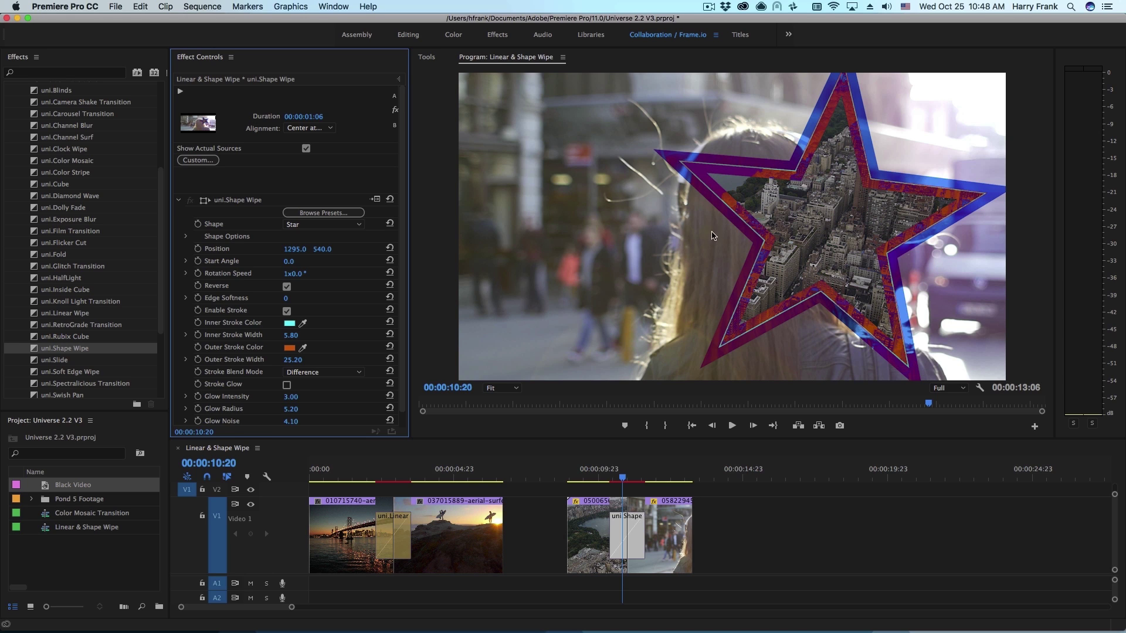
{"action": "left_click", "coordinate": [287, 386]}
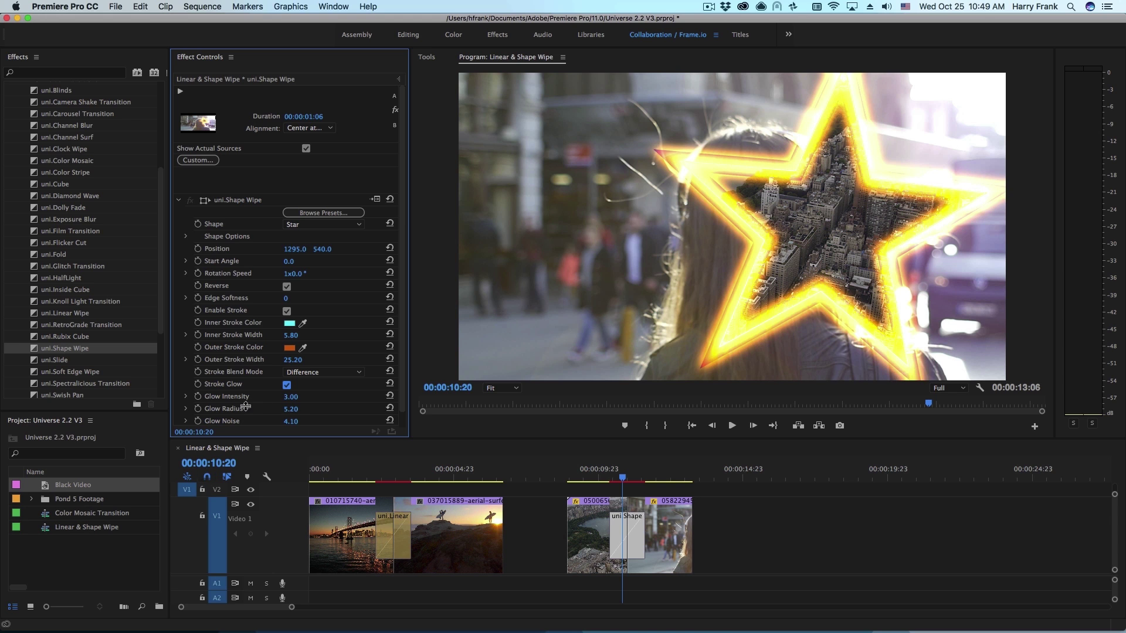
Lower Glow Intensity to 1.70, shift the wipe centre to X 1112.9, and preview near 11:05.
{"action": "key", "text": "Left"}
{"action": "left_click_drag", "start_coordinate": [291, 397], "coordinate": [215, 397]}
{"action": "left_click_drag", "start_coordinate": [295, 249], "coordinate": [213, 249]}
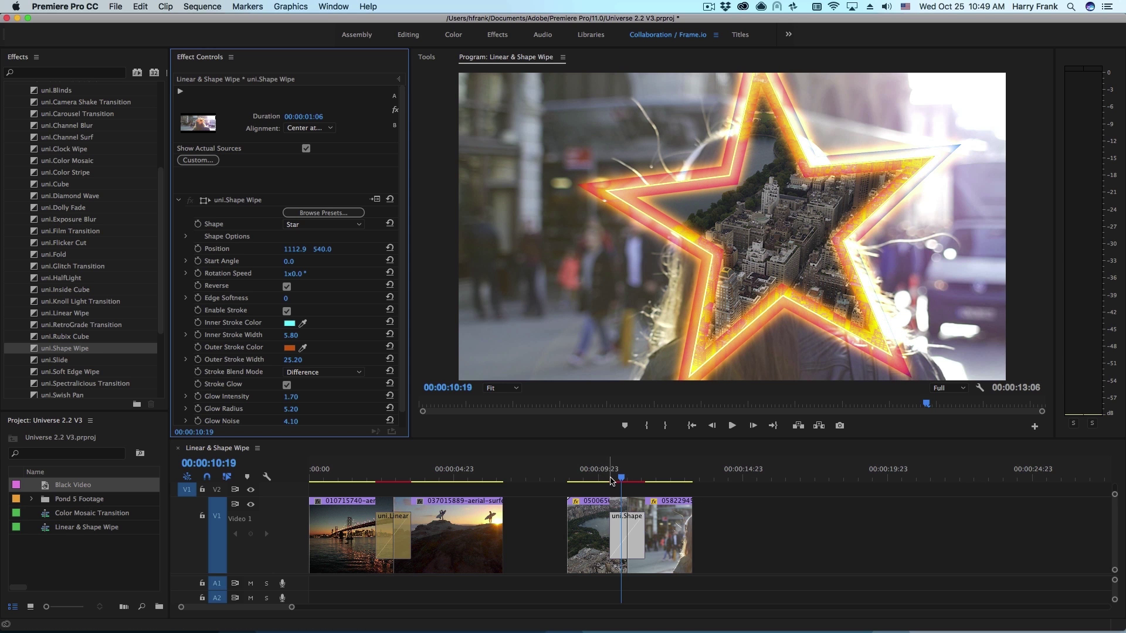
{"action": "left_click_drag", "start_coordinate": [613, 481], "coordinate": [633, 504]}
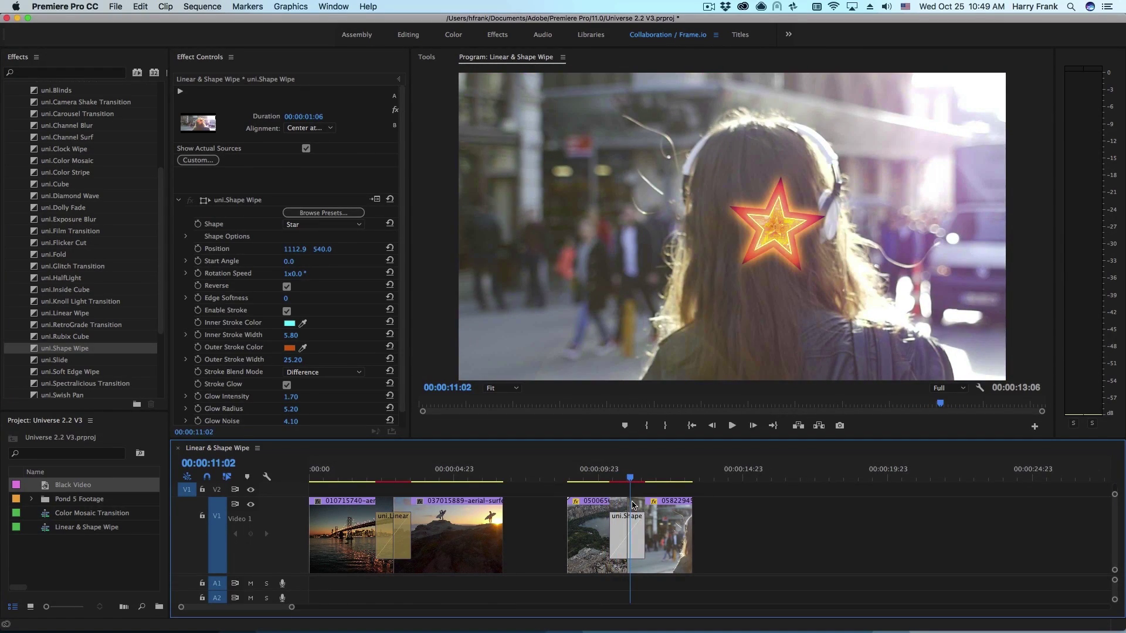